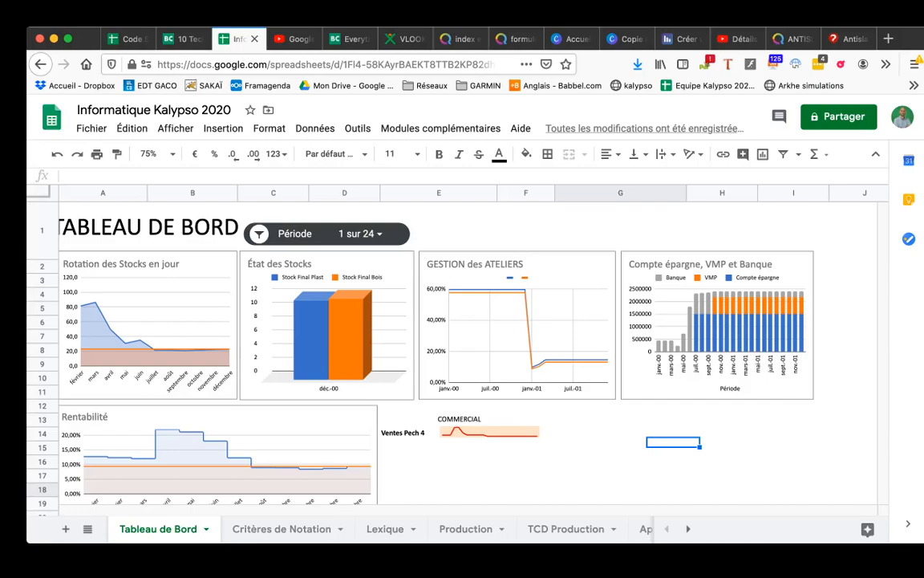
Examine the existing sparkline formula in the cell beside the Ventes Pech 4 label.
left_click(489, 431)
left_click(489, 453)
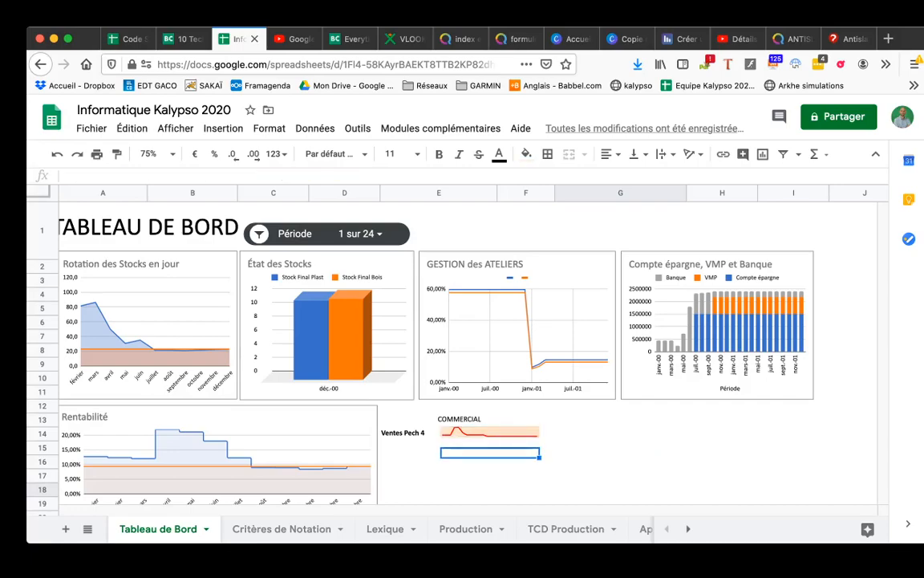
left_click(490, 442)
left_click(566, 452)
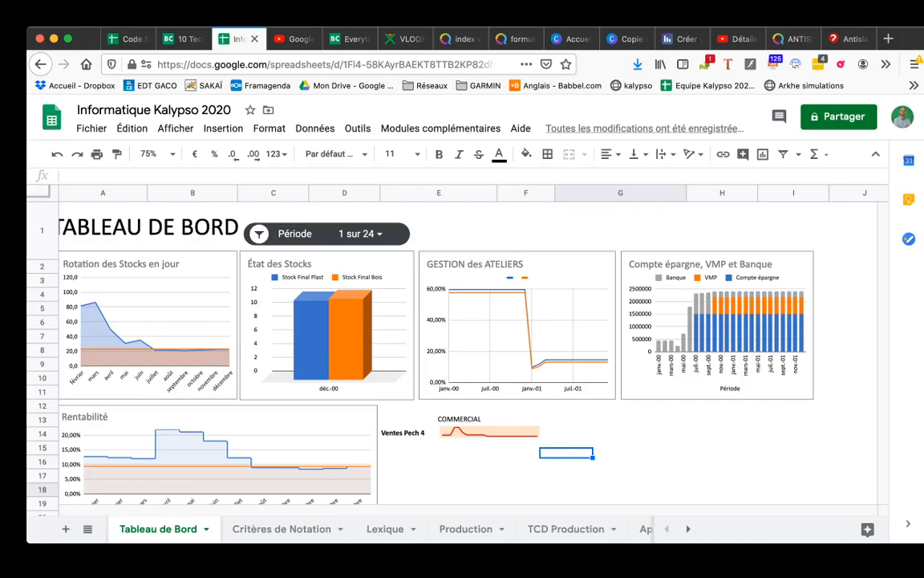
key("Left")
key("Up")
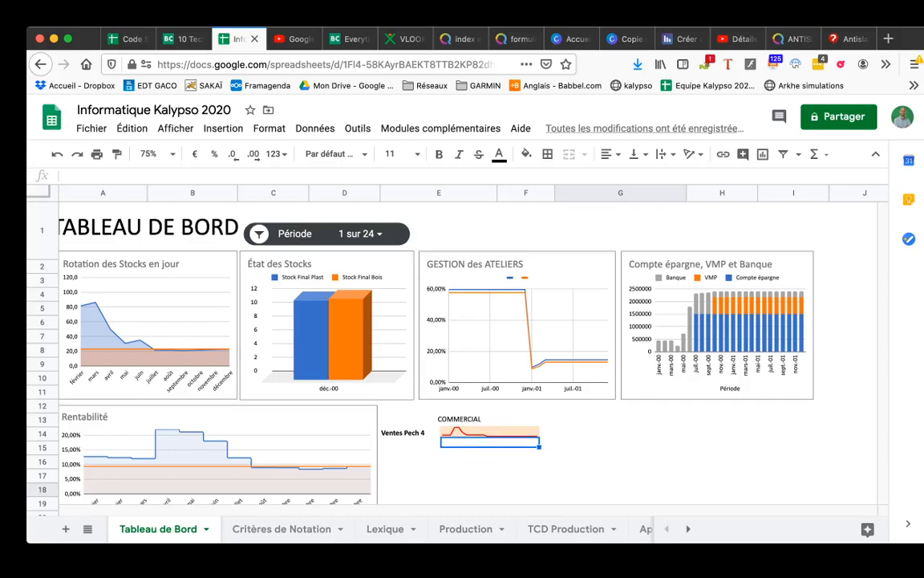
key("Up")
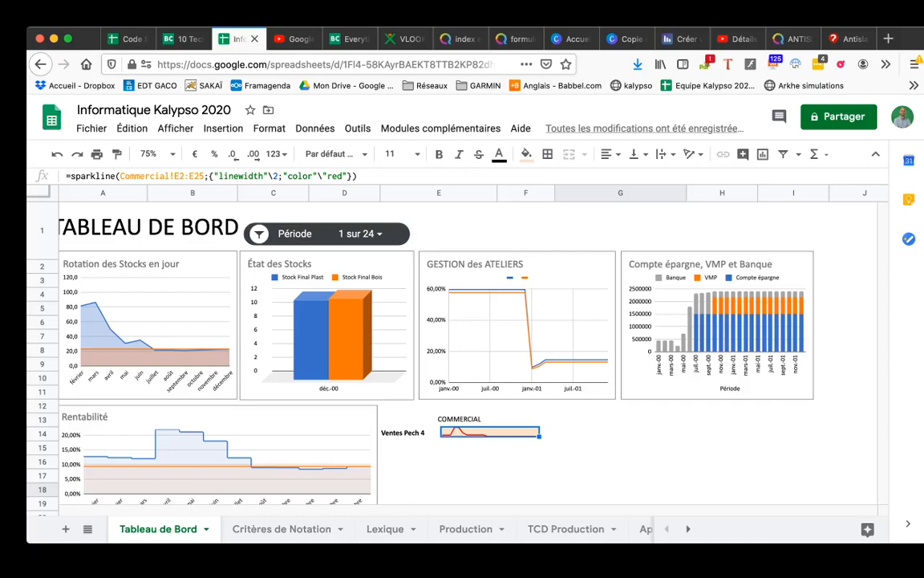
left_click(566, 452)
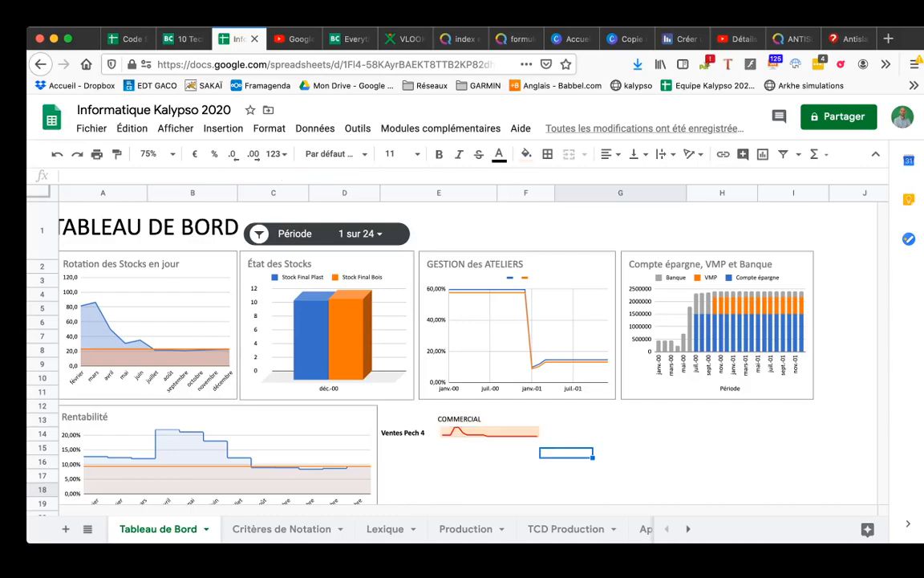
left_click(489, 432)
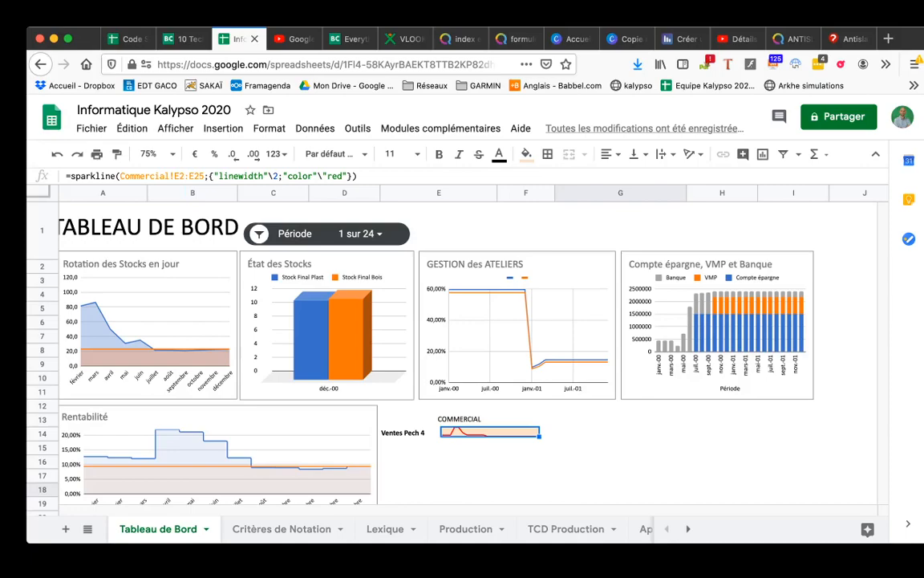
Copy the Ventes Pech 4 label into the cell below it and change the copy to Ventes Promo5.5.
left_click(410, 432)
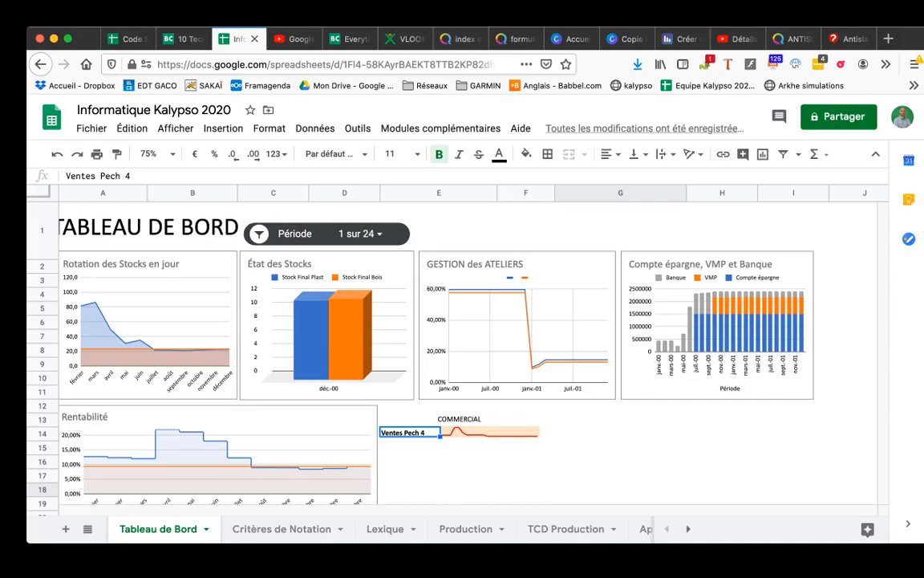
left_click(410, 442)
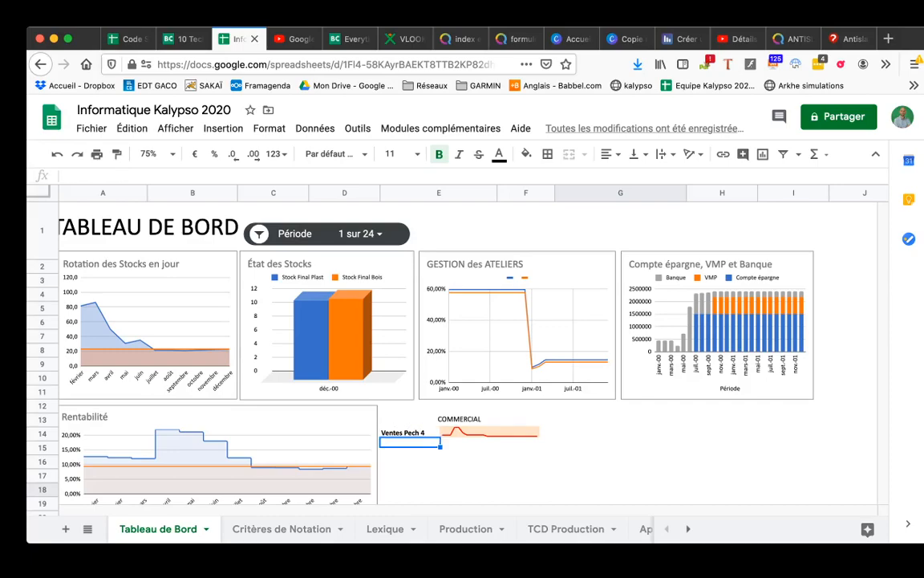
left_click(410, 432)
key("super+c")
left_click(410, 443)
key("super+v")
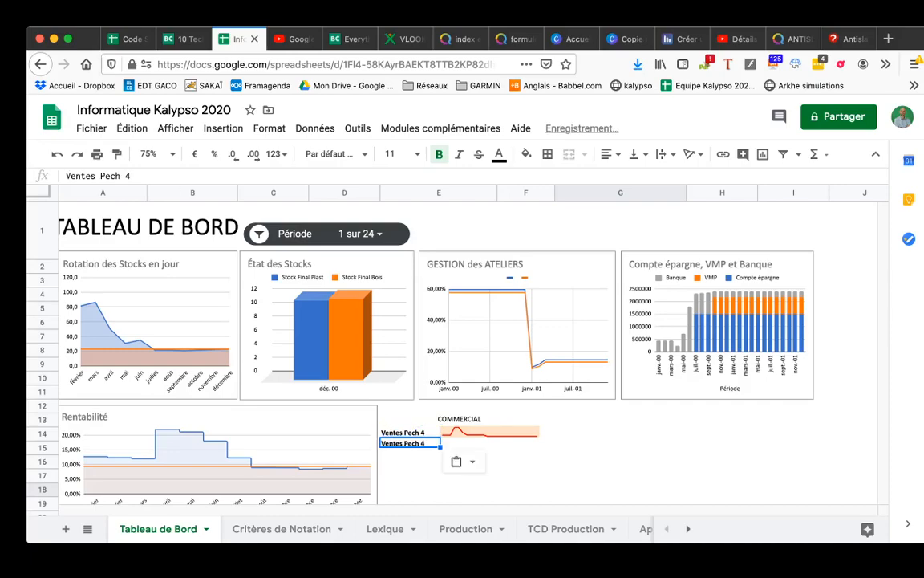
left_click_drag(100, 176, 131, 176)
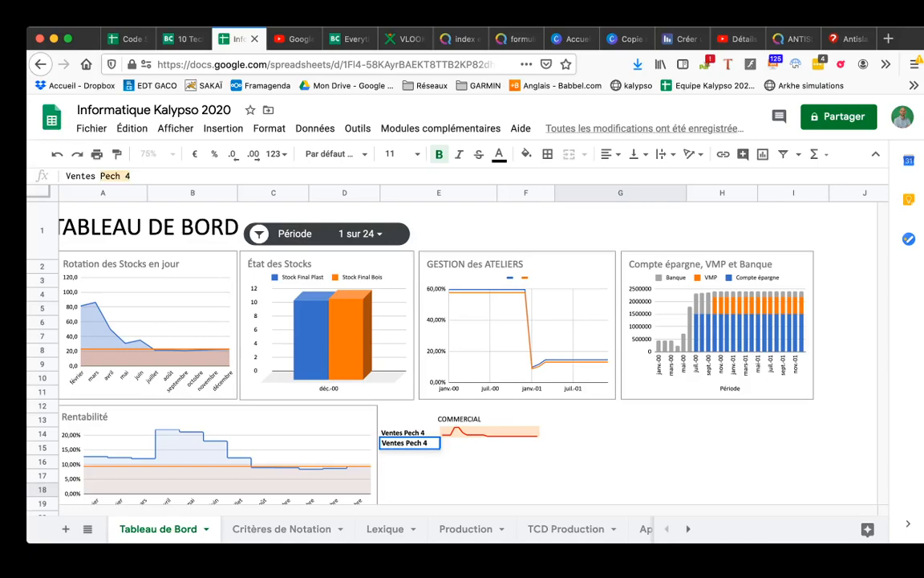
type("Promo5.5")
key("Return")
Enter the label Ventes Stan8 in the cell beneath Ventes Promo5.5.
type("Vent")
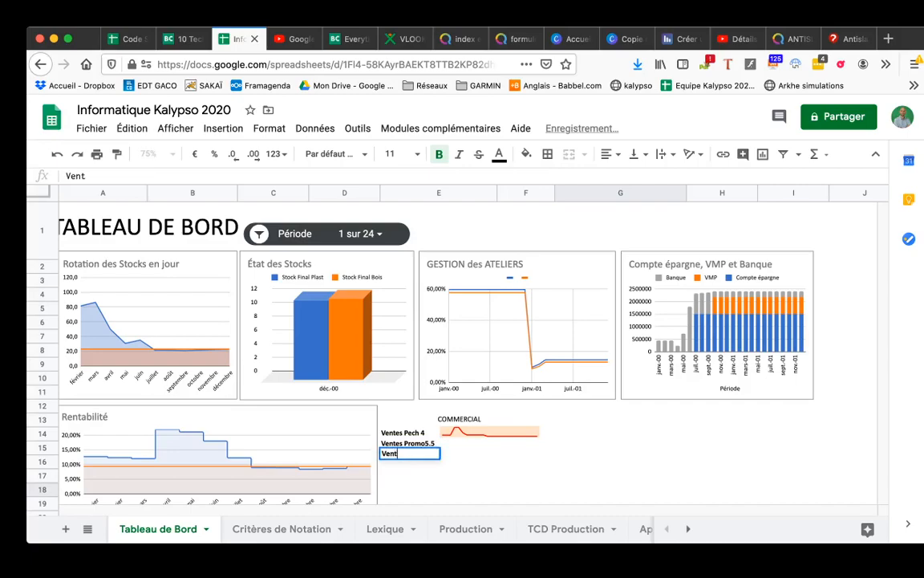
type("es Stan8")
key("Return")
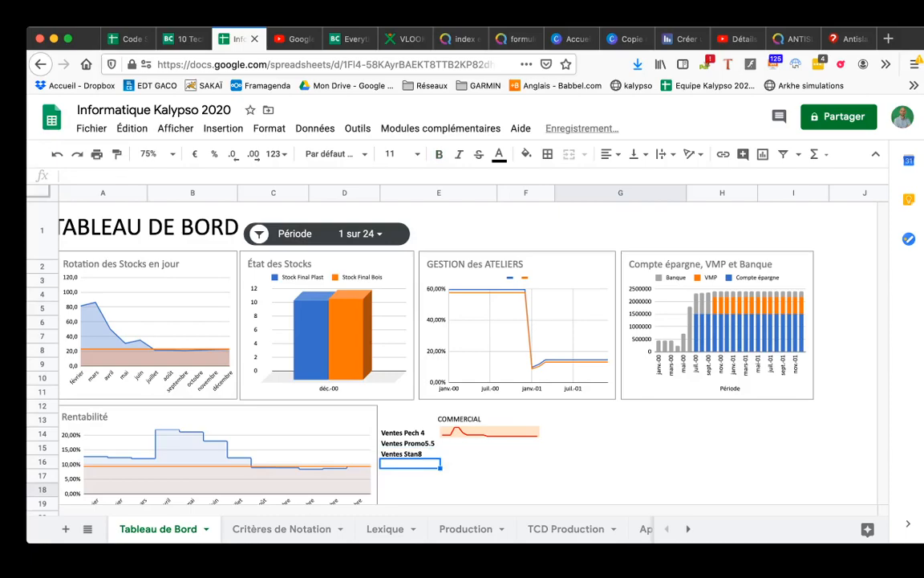
Review the function name and data range inside the Ventes Pech 4 sparkline formula without changing it.
left_click(490, 443)
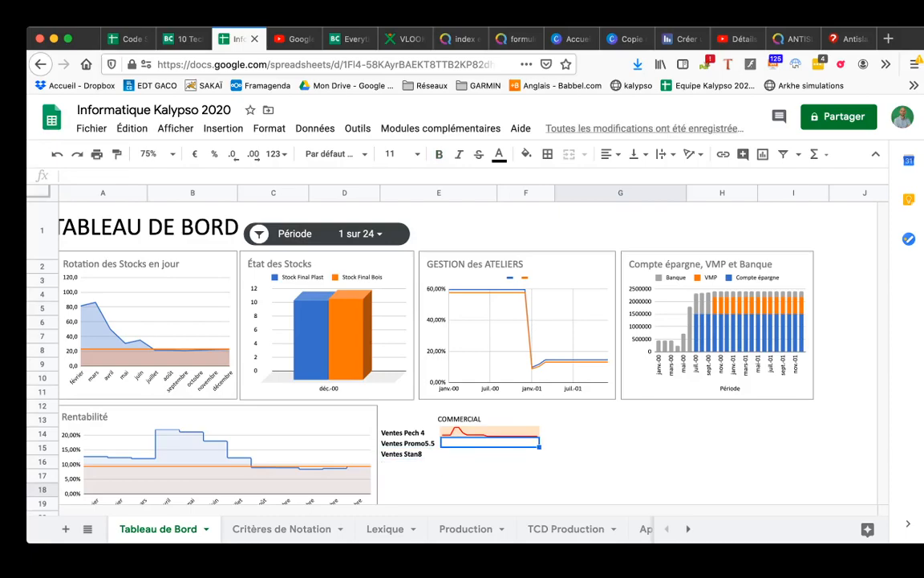
left_click(489, 431)
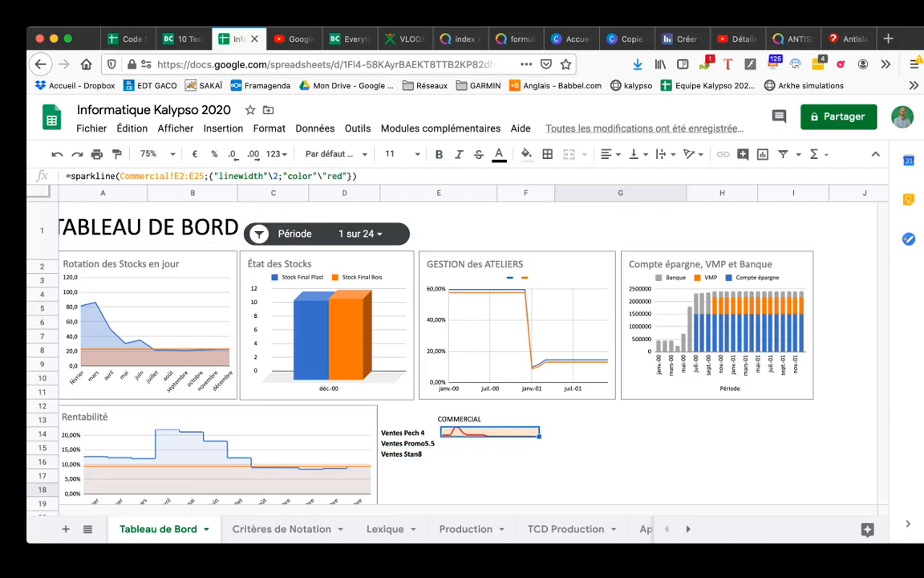
left_click_drag(69, 176, 103, 177)
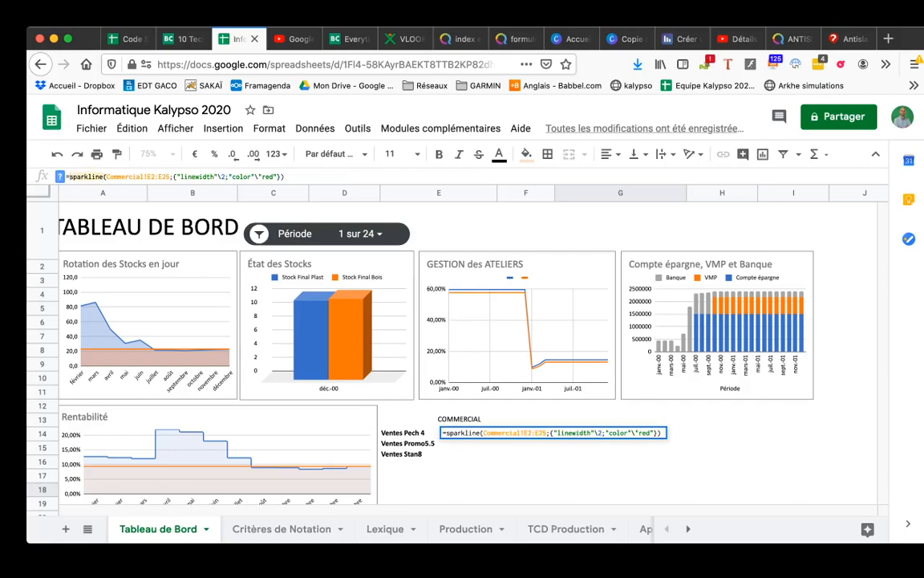
left_click(107, 177)
left_click_drag(106, 176, 170, 177)
key("Return")
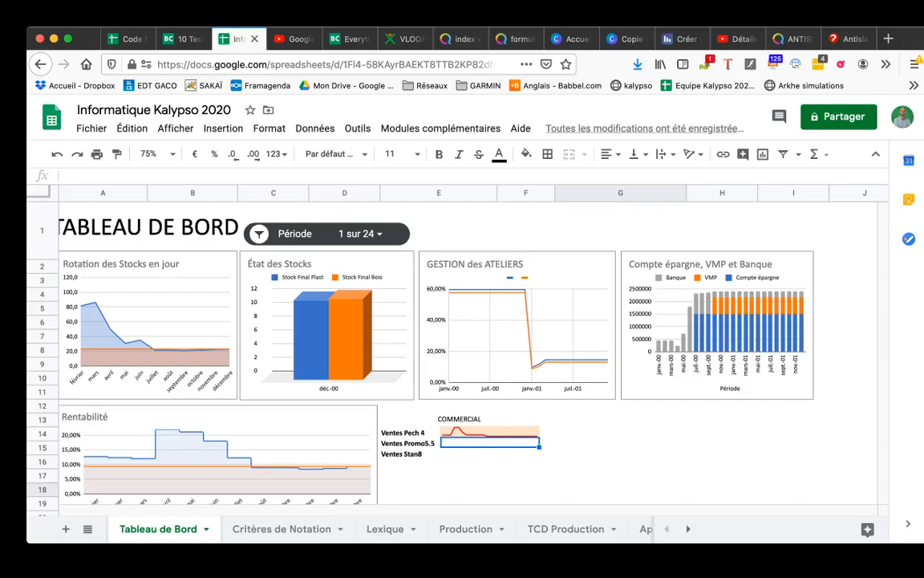
Enter =SPARKLINE(Commercial!J2:J25) beside Ventes Promo5.5, taking the range from the Commercial sheet's Promo 5.5 quantities sold.
type("=spar")
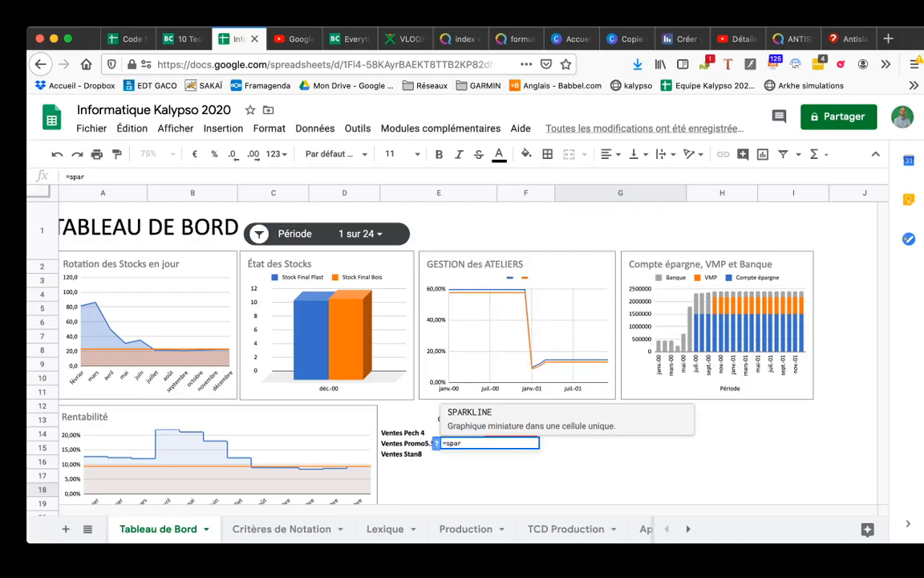
key("Tab")
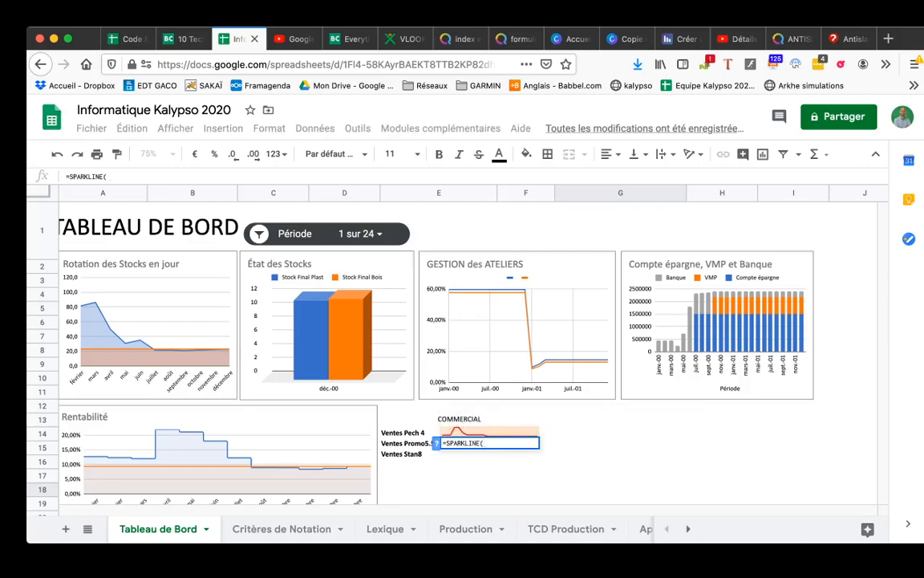
scroll(361, 529, "right", 5)
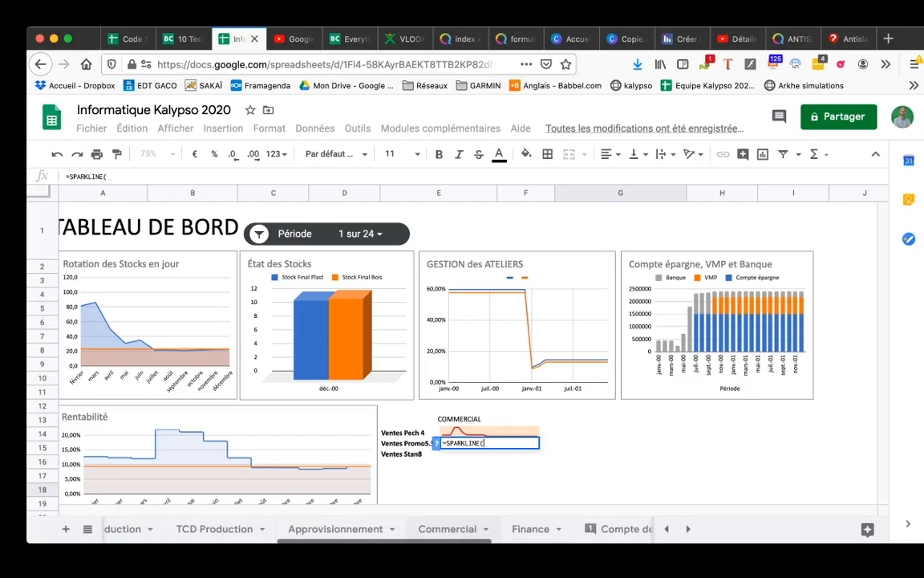
left_click(448, 529)
scroll(457, 349, "up", 5)
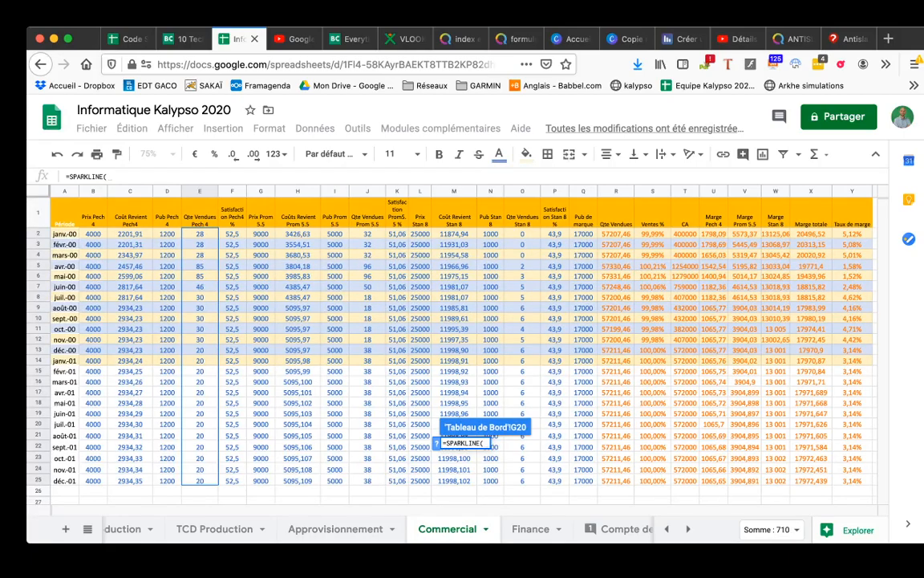
left_click(367, 233)
left_click_drag(367, 234, 367, 480)
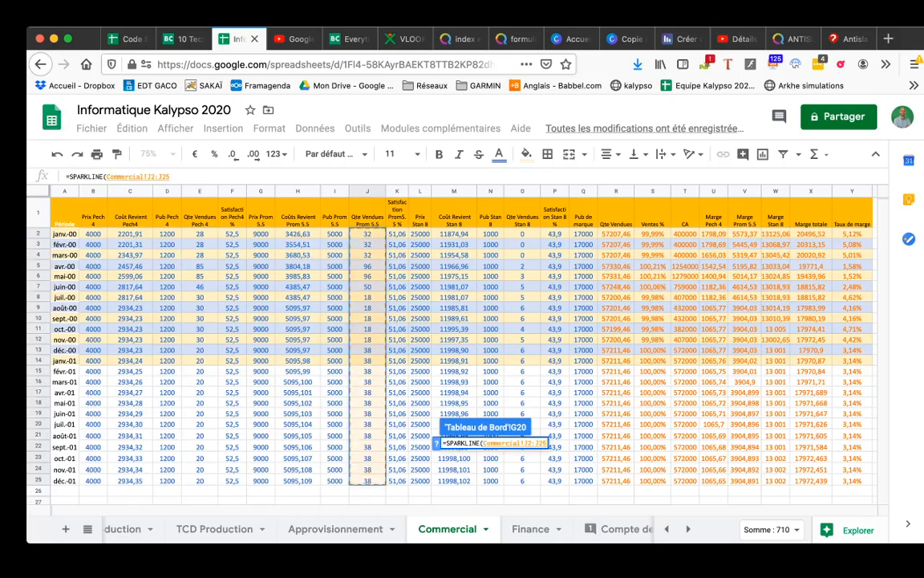
type(")")
key("Return")
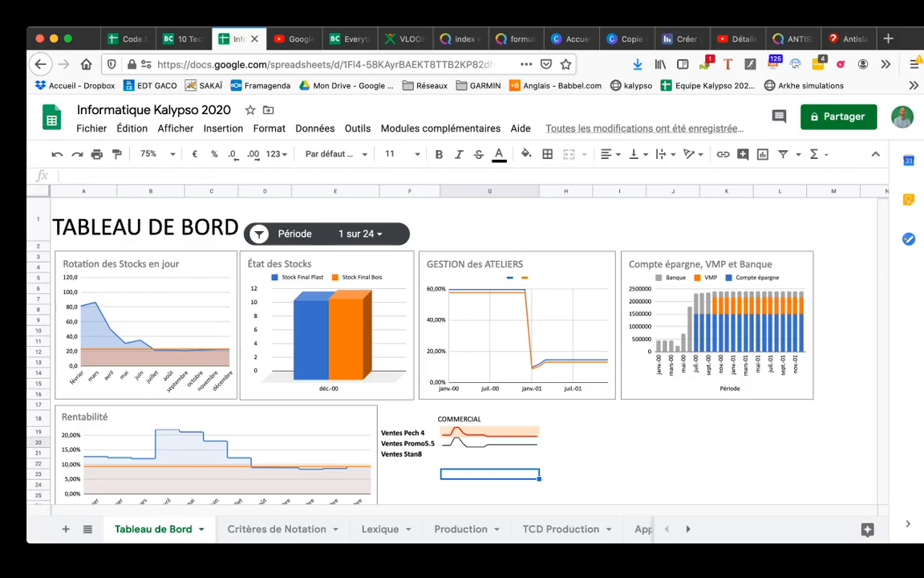
Increase the height of rows 19 to 21, which hold the three sales labels and their sparklines.
left_click_drag(410, 433, 409, 453)
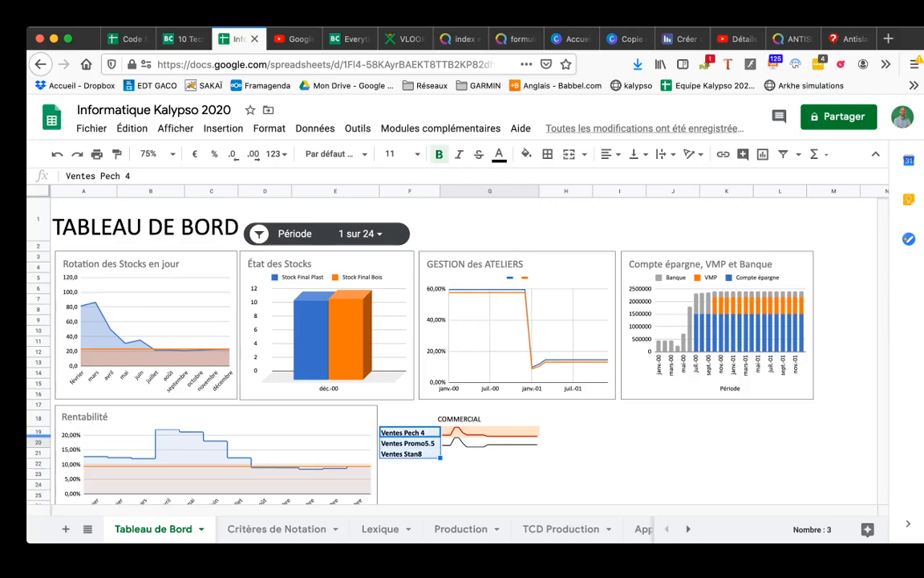
mouse_move(38, 432)
left_mouse_down()
mouse_move(38, 452)
mouse_move(37, 440)
left_mouse_up()
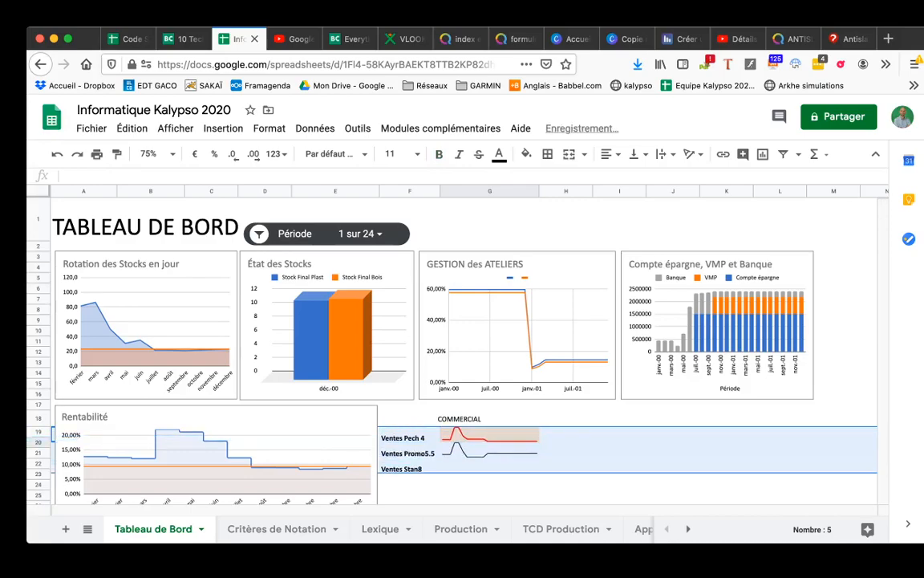
left_click(490, 479)
Fill the Ventes Promo5.5 sparkline formula down into the cell beside Ventes Stan8.
left_click(489, 450)
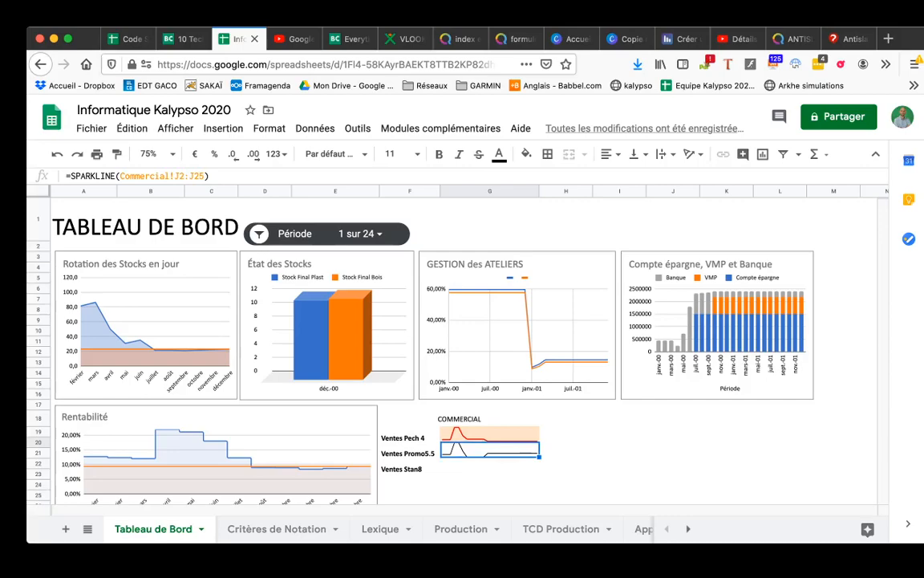
left_click_drag(539, 456, 538, 470)
left_click(491, 465)
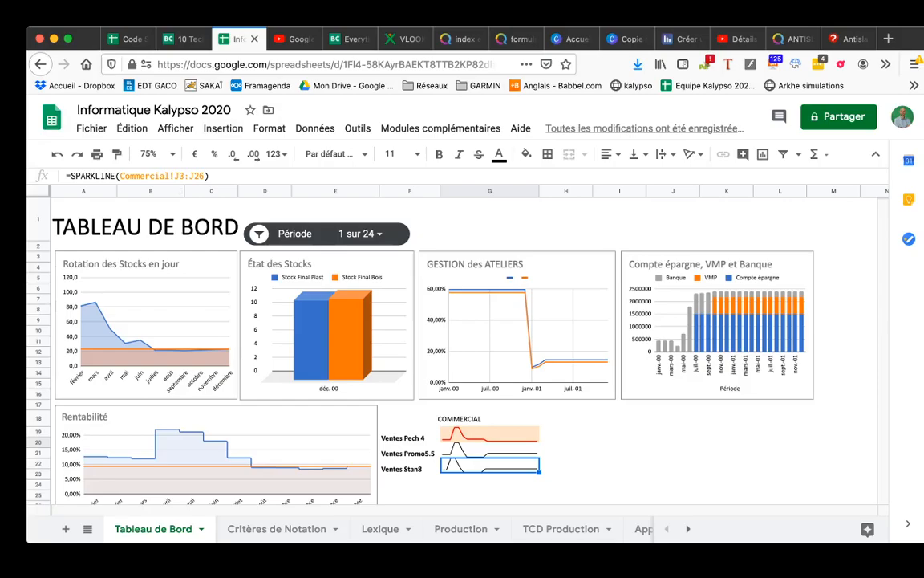
Check the extent of the Stan 8 quantities in the Commercial sheet and change the Ventes Stan8 sparkline's range to Commercial!J2:O25.
scroll(361, 529, "right", 10)
scroll(361, 529, "left", 5)
left_click(397, 529)
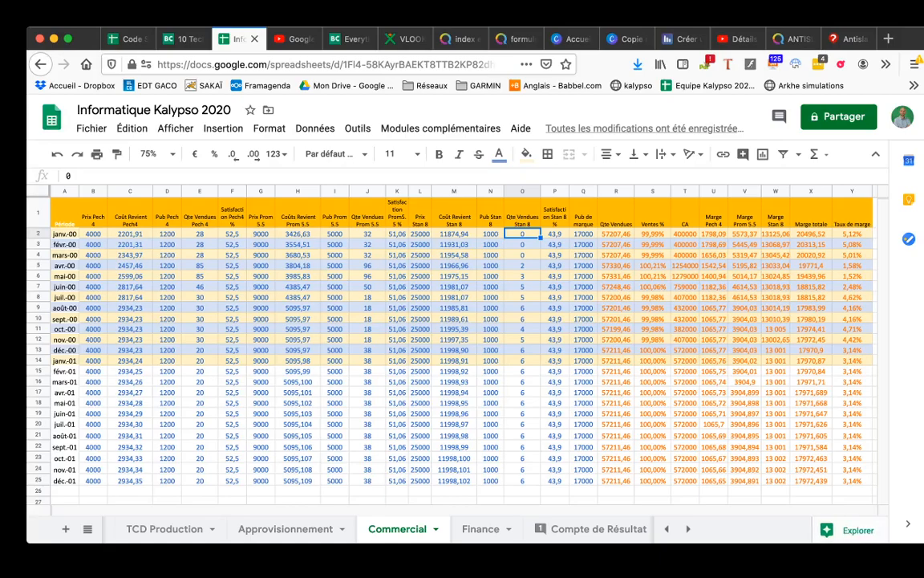
key("super+Down")
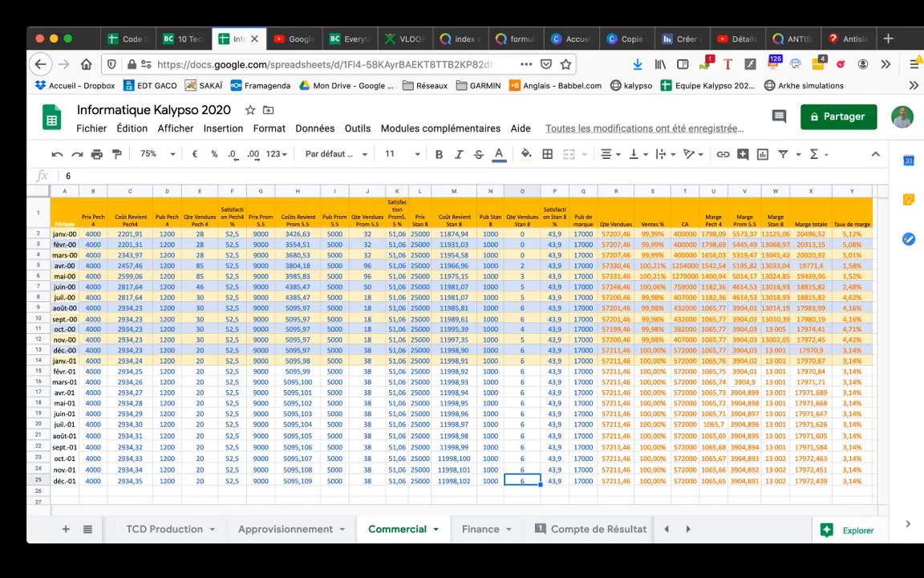
scroll(361, 529, "left", 5)
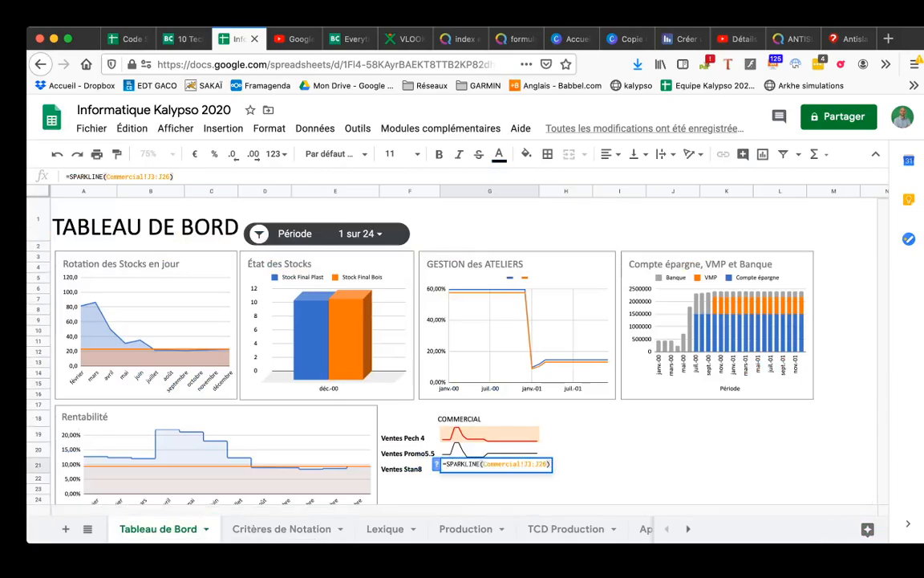
key("BackSpace")
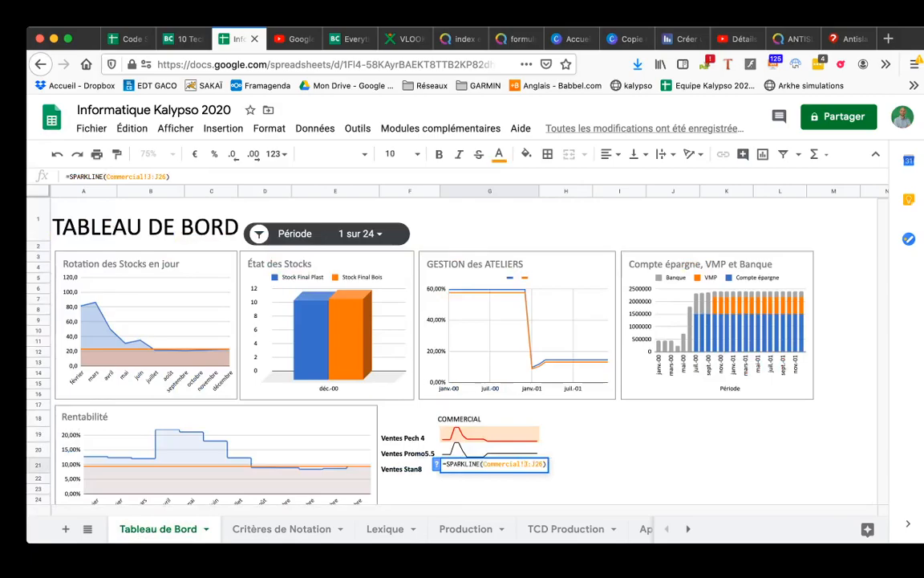
type("O")
key("BackSpace")
type("2")
key("Right")
key("Right")
key("Right")
key("Right")
key("BackSpace")
key("Return")
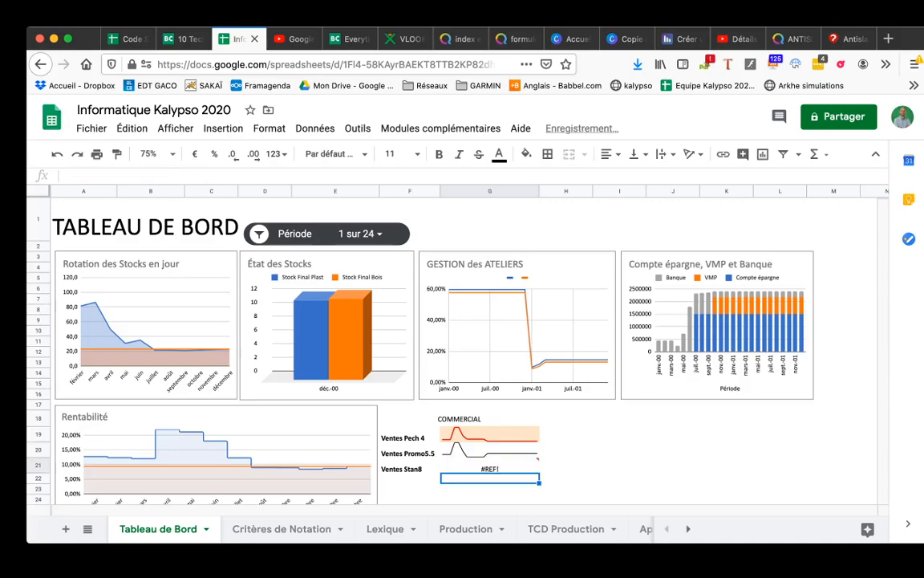
Correct the start of the Ventes Stan8 sparkline's range so that the formula uses Commercial!O2:O25.
key("Up")
key("Return")
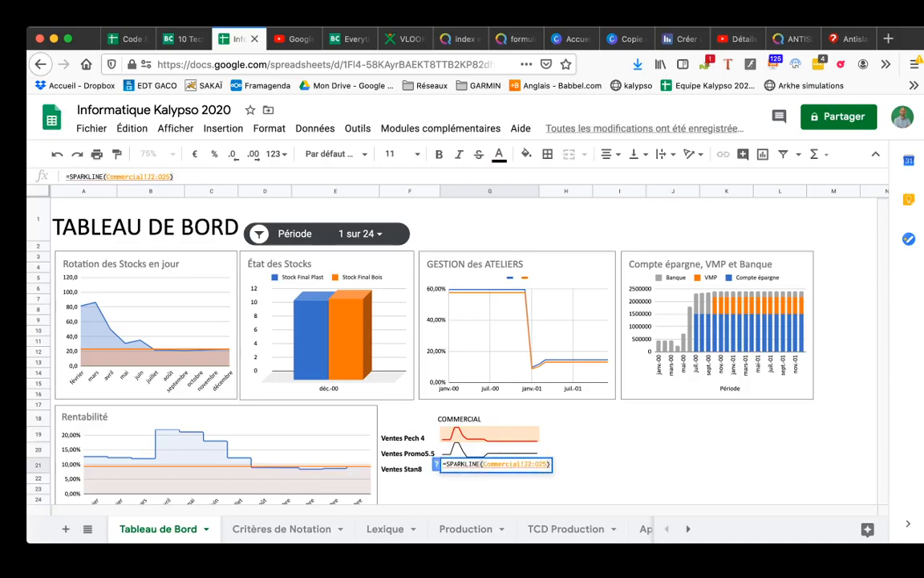
key("Left")
key("Left")
key("Left")
key("Left")
key("Left")
key("BackSpace")
key("BackSpace")
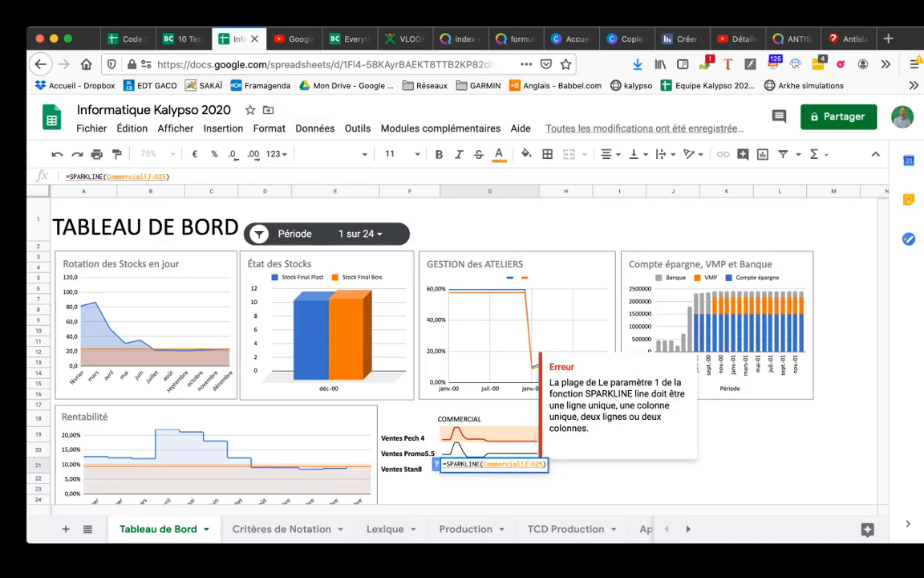
type("O2")
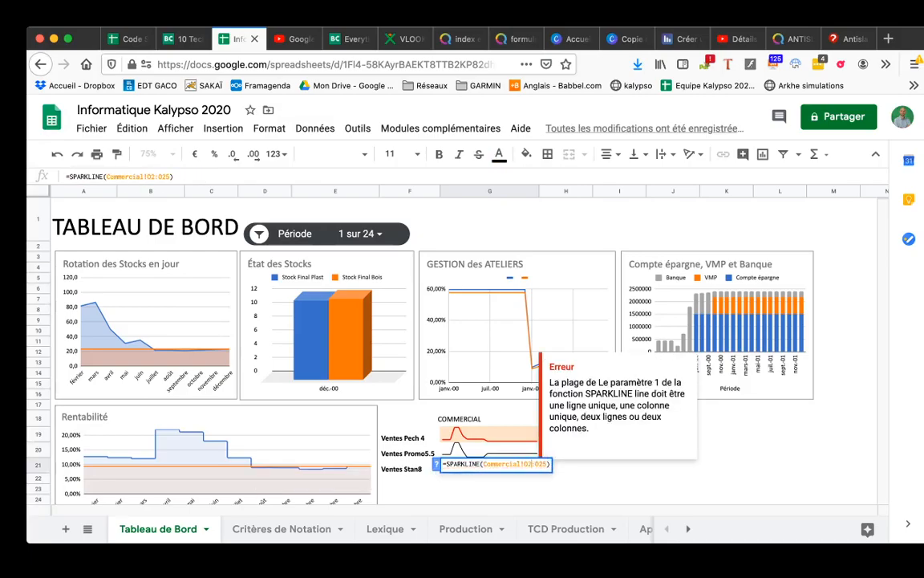
key("Return")
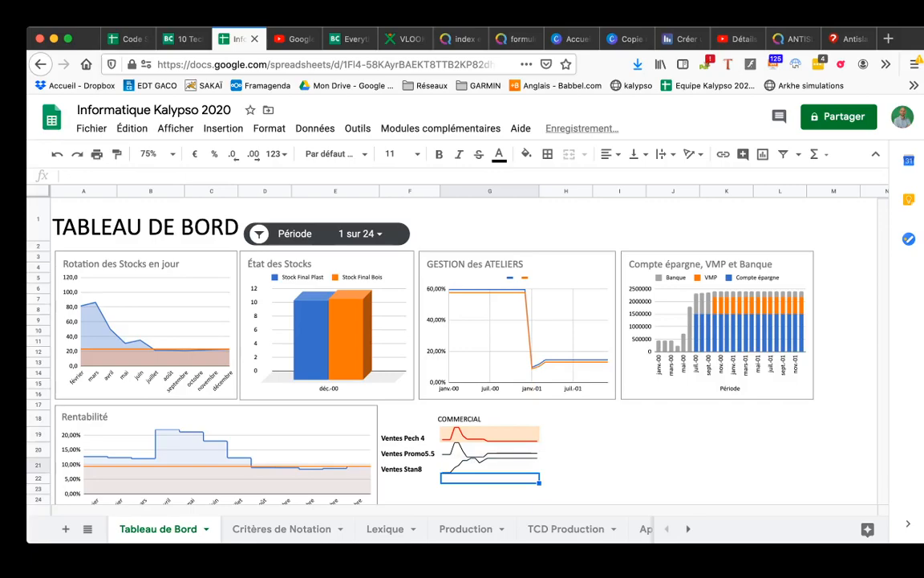
Move the Ventes Stan8 label and its sparkline two rows down to row 23.
key("Up")
key("Up")
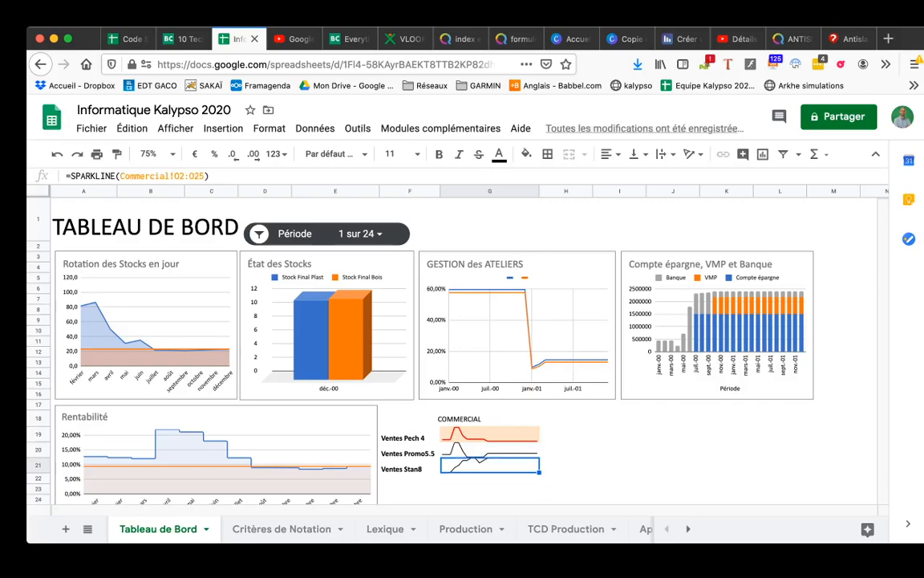
key("Down")
key("shift+Left")
key("super+c")
key("Down")
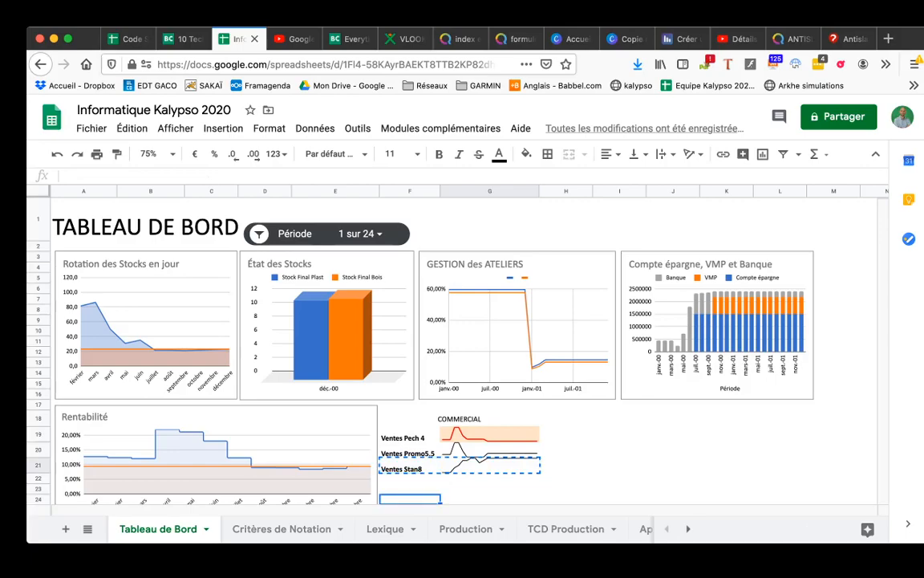
key("super+v")
Move the Ventes Promo5.5 label and its sparkline one row down to row 21, leaving an empty row between the entries.
key("Up")
key("Up")
key("shift+Right")
key("super+c")
key("Down")
key("super+v")
left_click(567, 449)
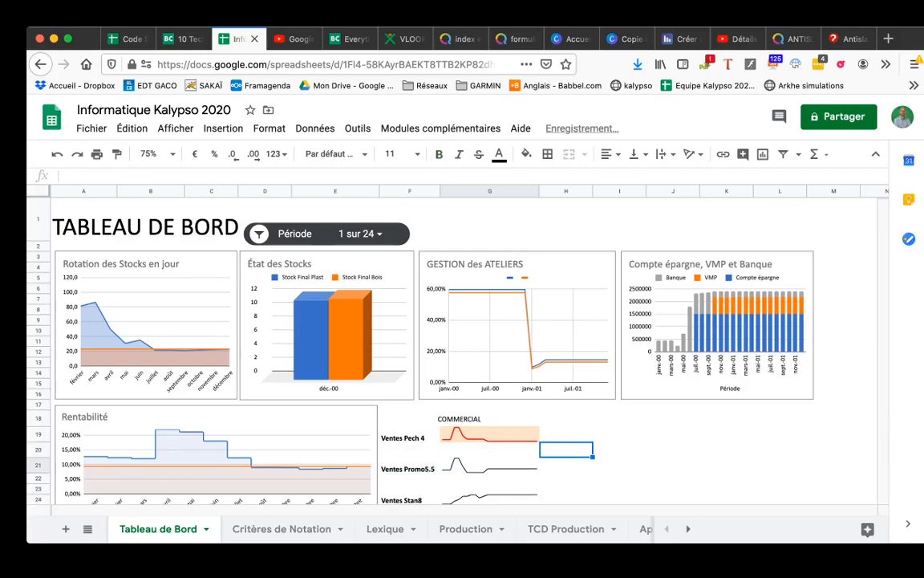
scroll(462, 345, "down", 1)
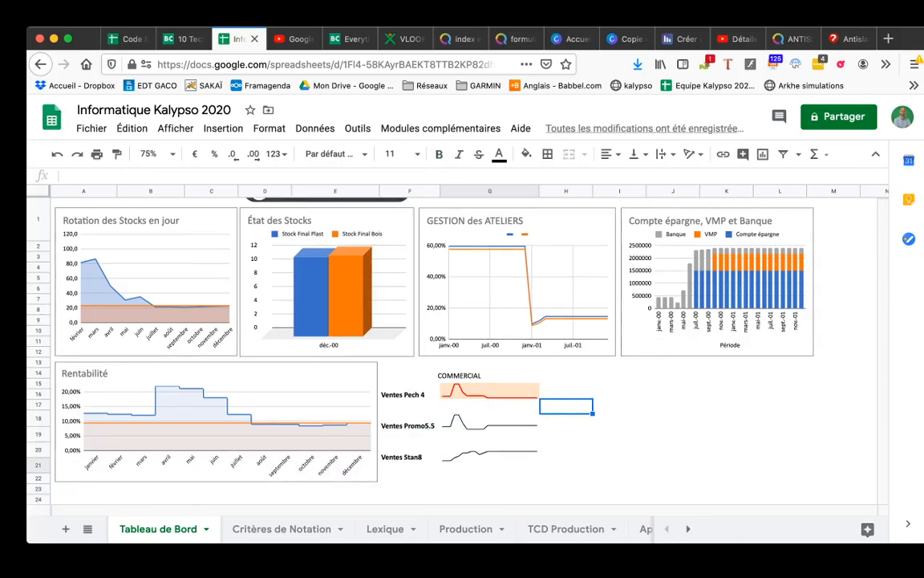
Remove the orange background fill from the Ventes Pech 4 sparkline cell.
left_click(490, 391)
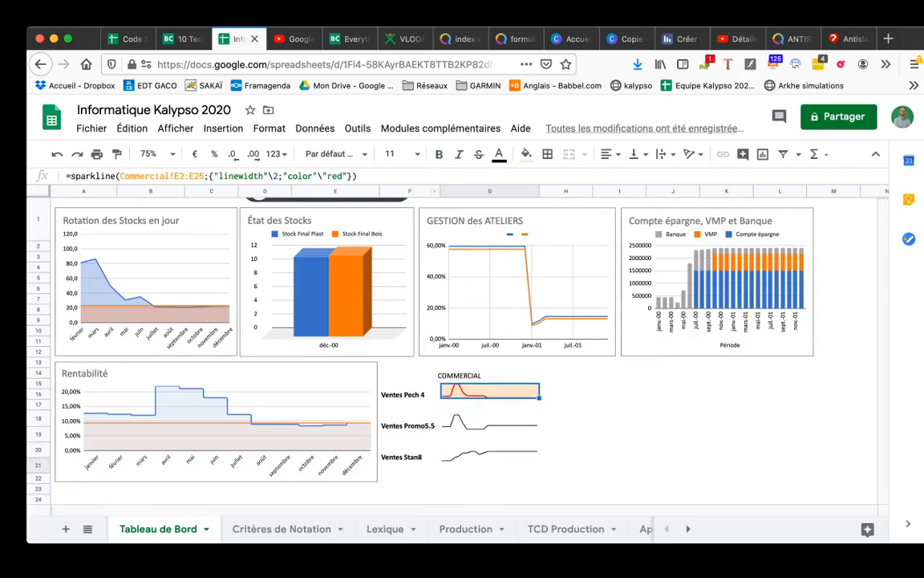
left_click(526, 153)
left_click(578, 182)
left_click(489, 406)
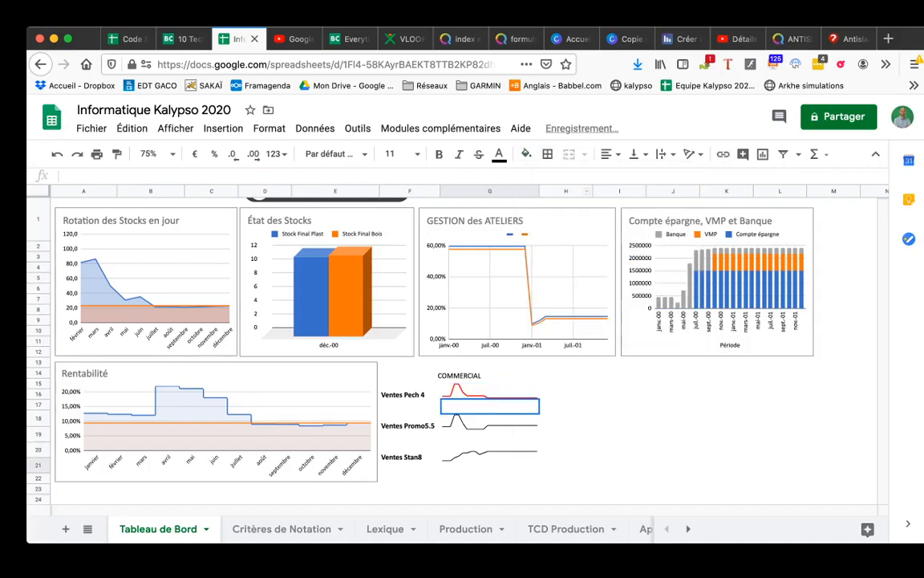
left_click(566, 477)
scroll(465, 353, "up", 2)
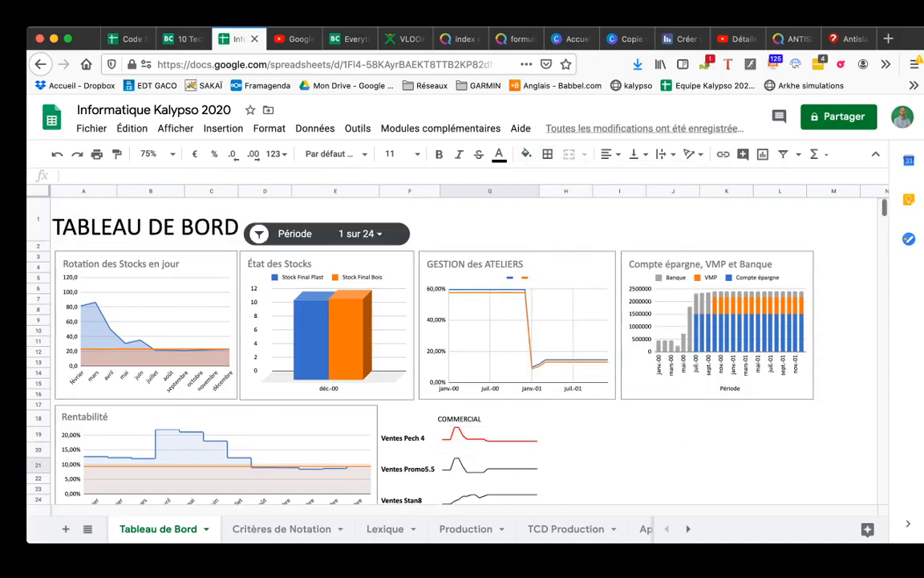
scroll(466, 353, "down", 2)
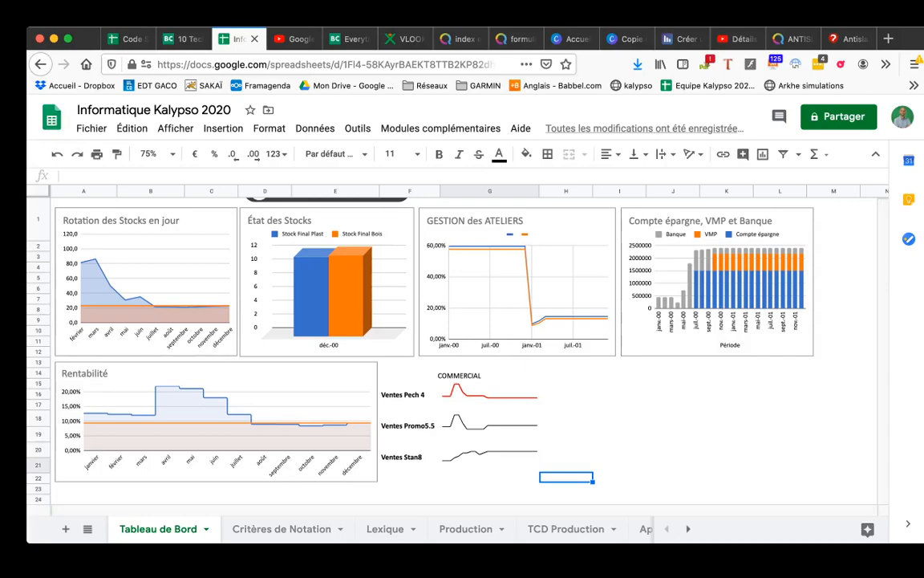
left_click(490, 392)
left_click(480, 375)
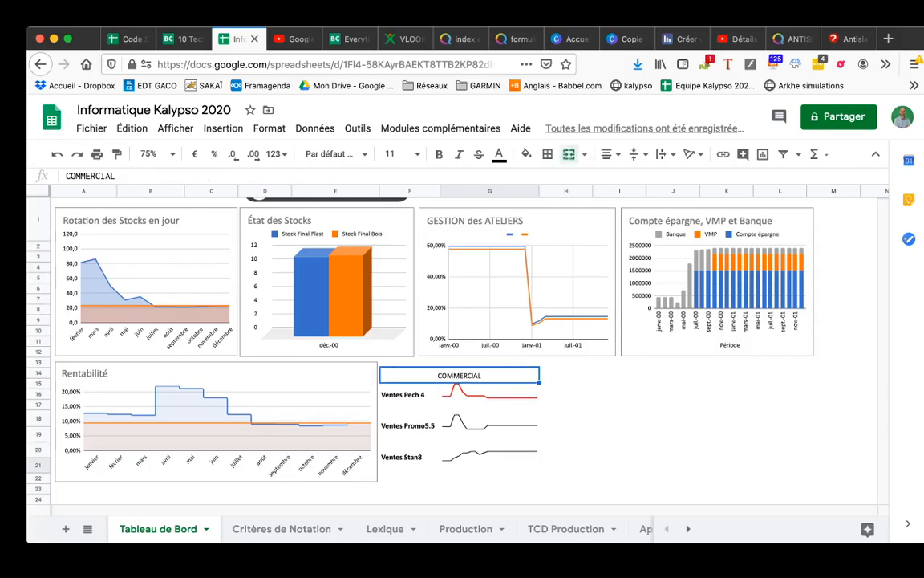
left_click(547, 154)
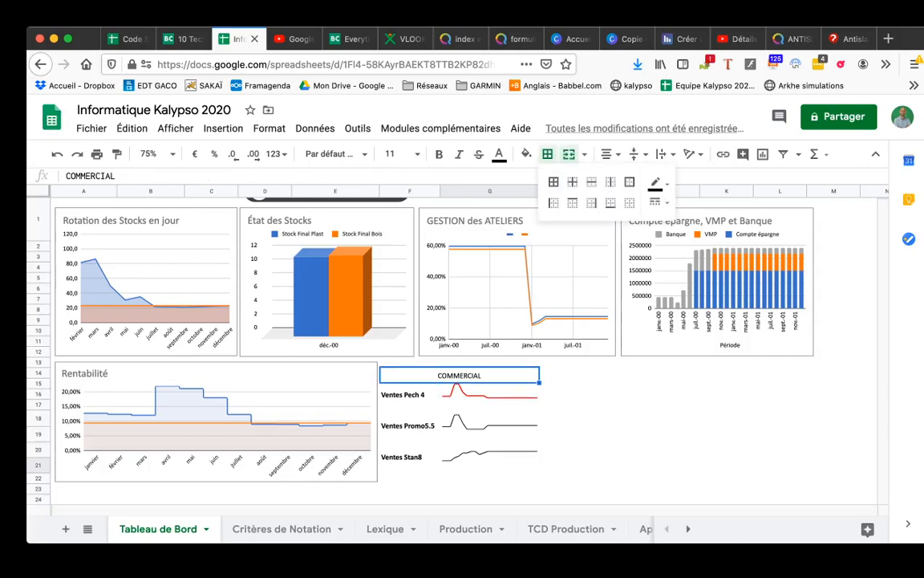
left_click(619, 422)
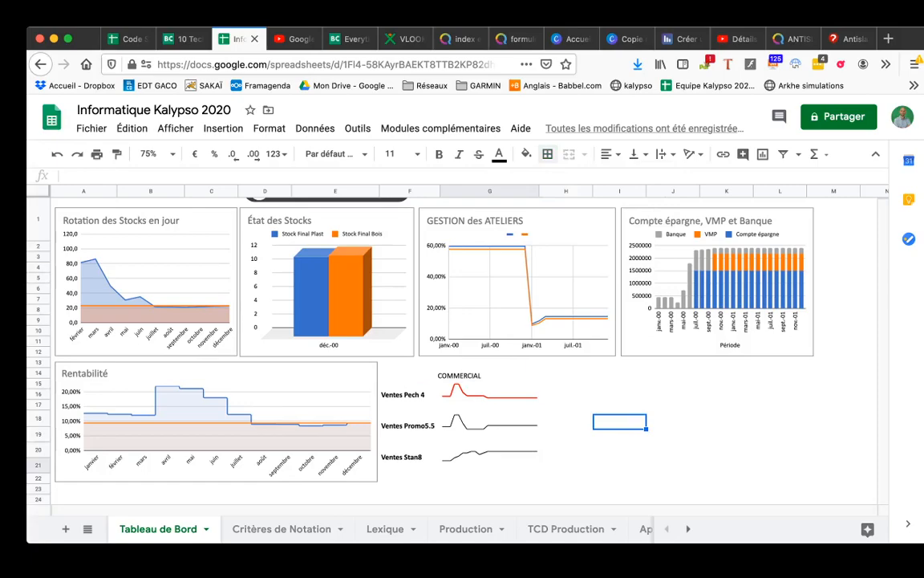
left_click(489, 422)
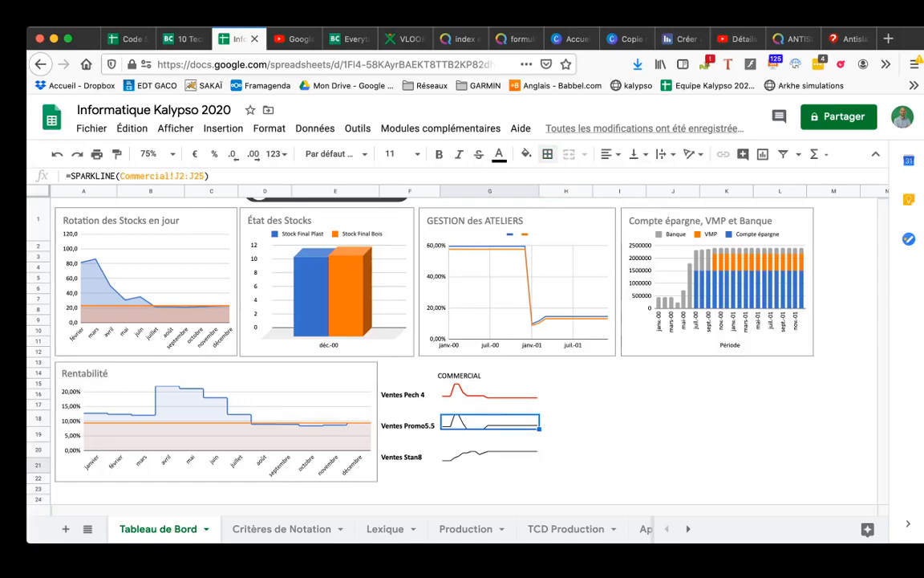
key("Return")
key("Left")
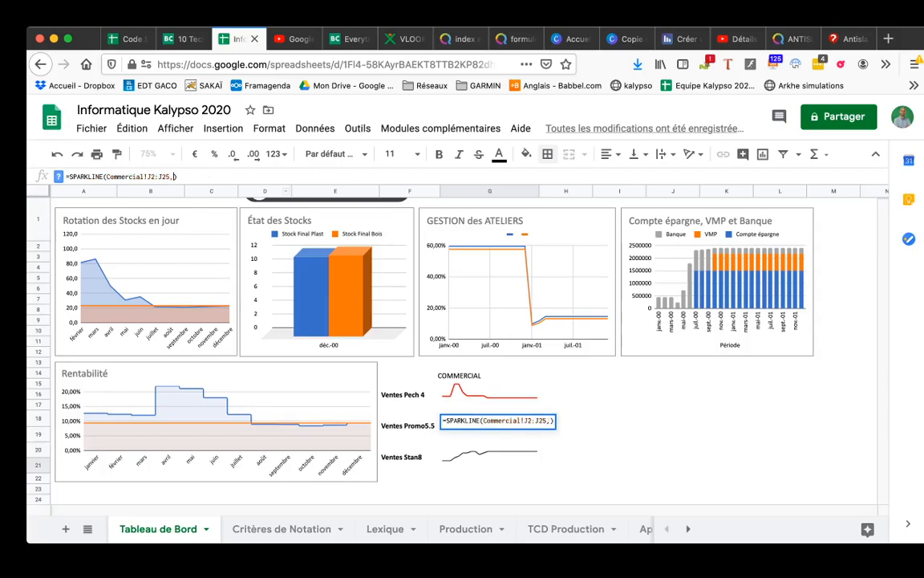
key("BackSpace")
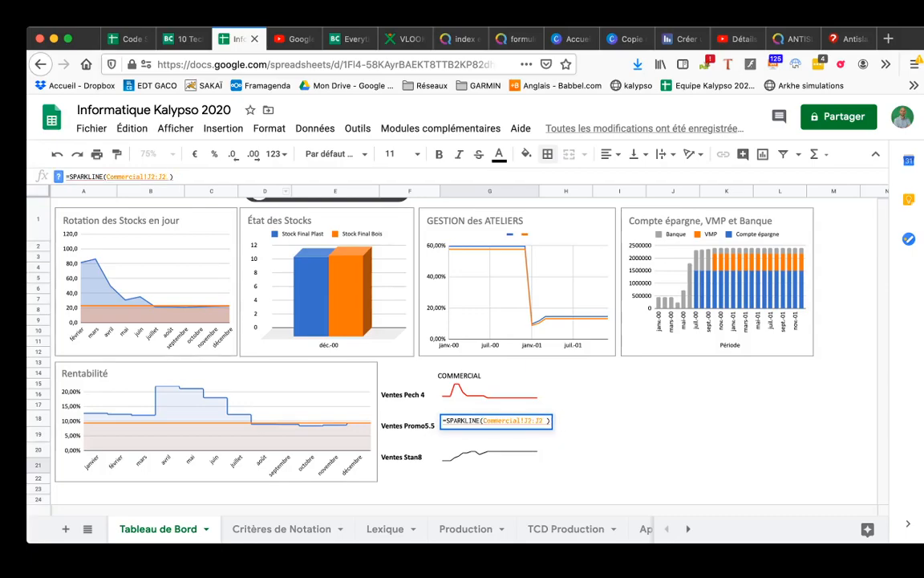
type("5")
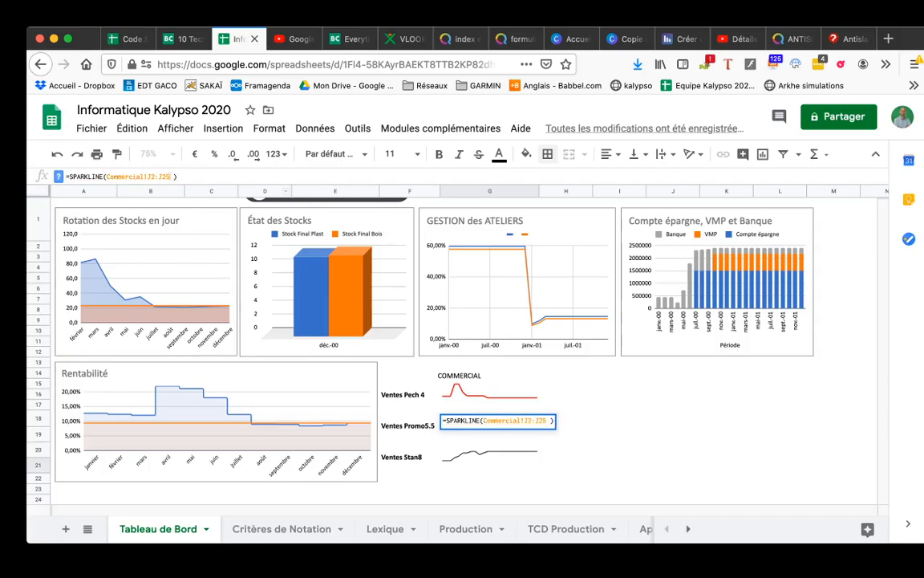
key("Escape")
Copy the options {"linewidth"\2;"color"\"red"} from the Ventes Pech 4 sparkline formula and add them after the range in the Ventes Promo5.5 formula.
left_click(489, 391)
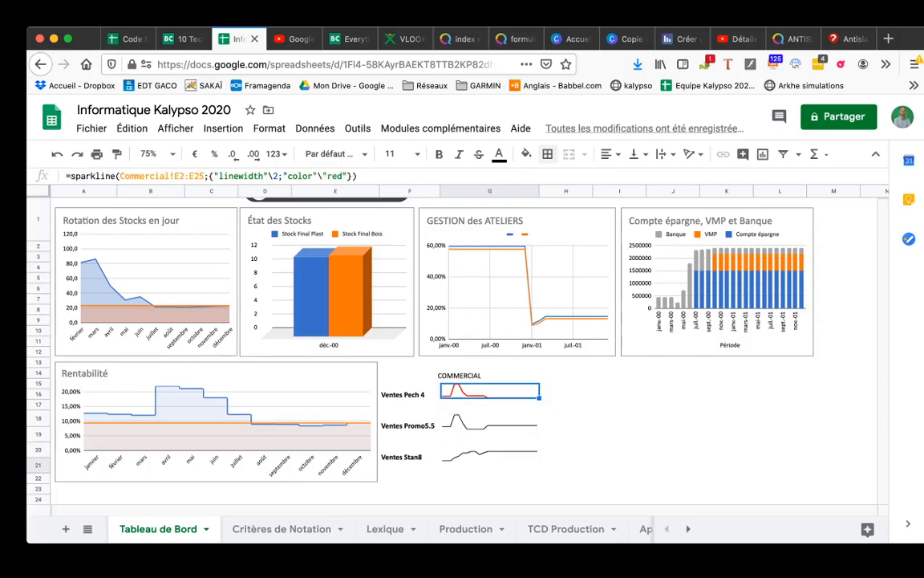
left_click(174, 176)
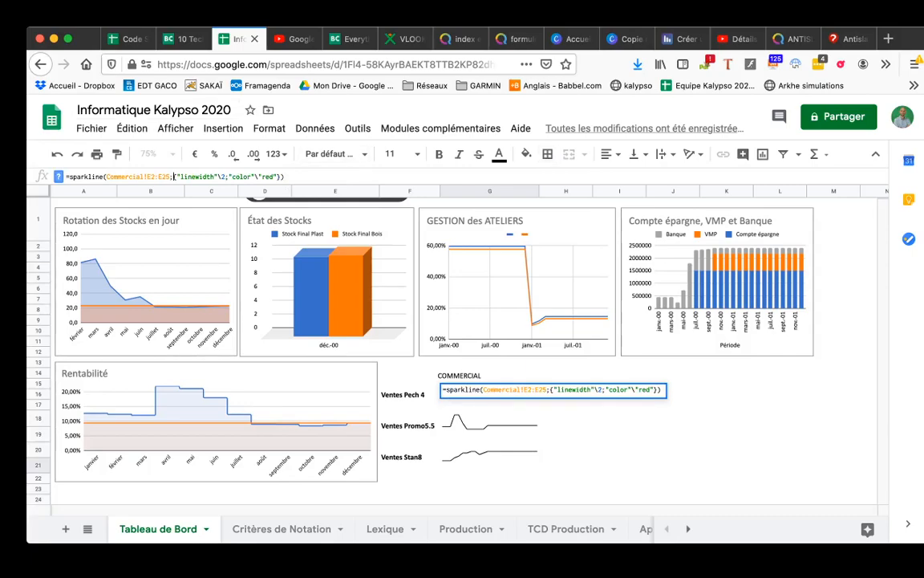
left_click_drag(174, 176, 287, 176)
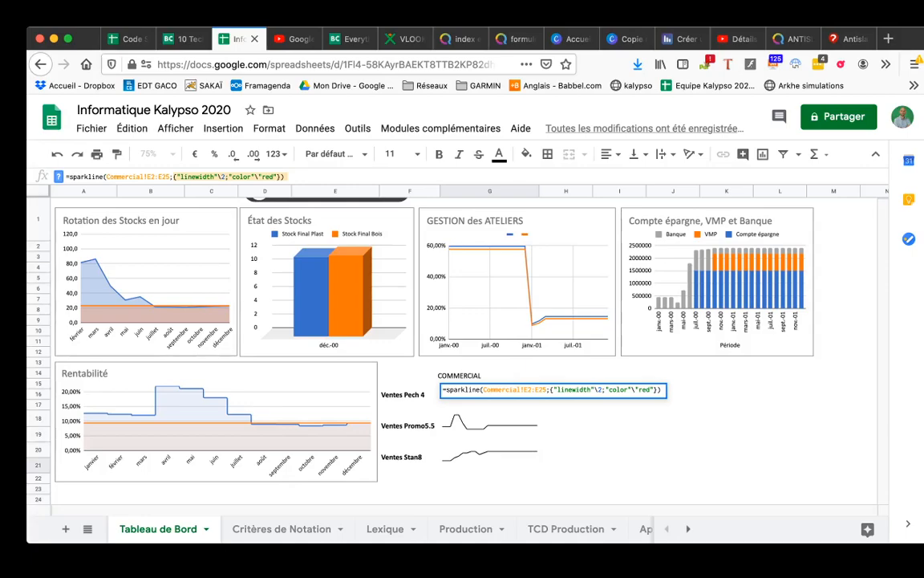
left_click(489, 421)
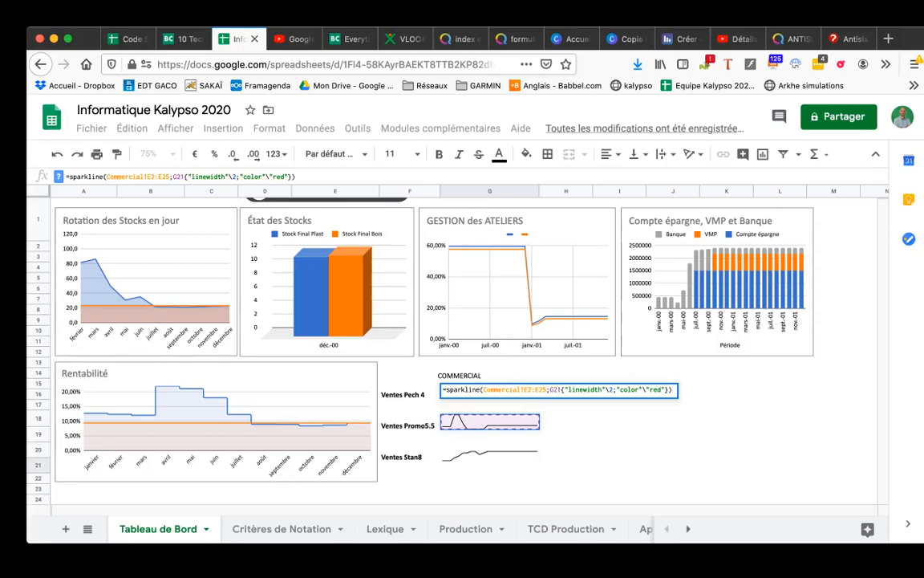
key("Return")
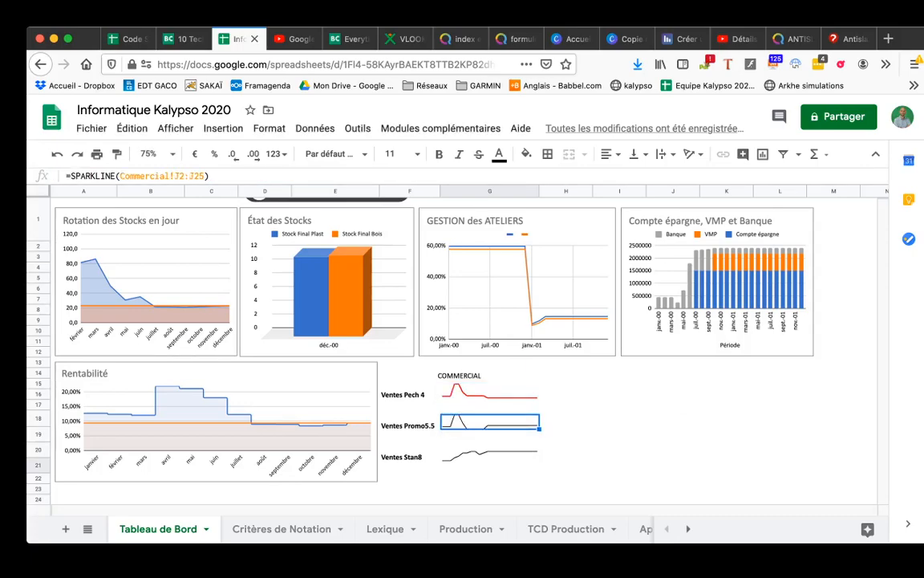
key("Return")
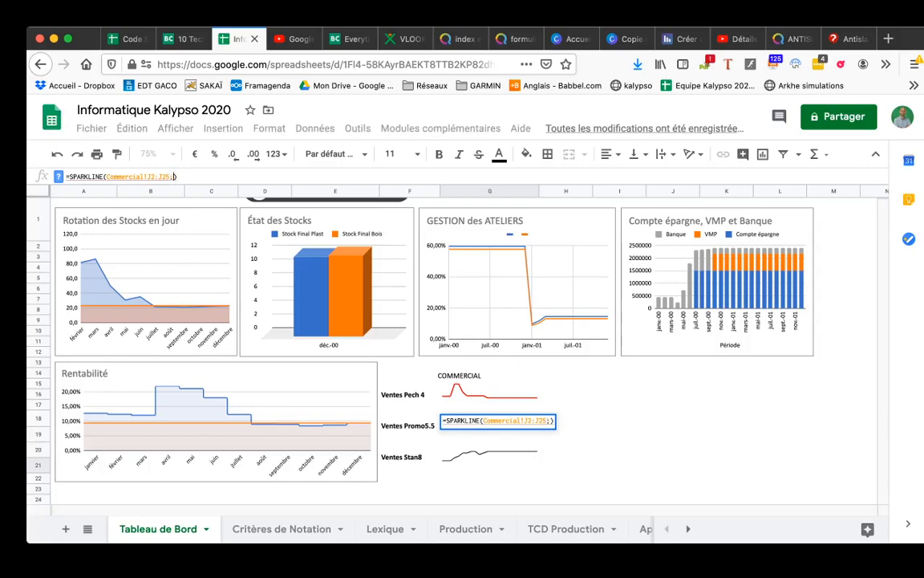
type(";{\"linewidth\"\\2;\"color\"\\\"red\"})")
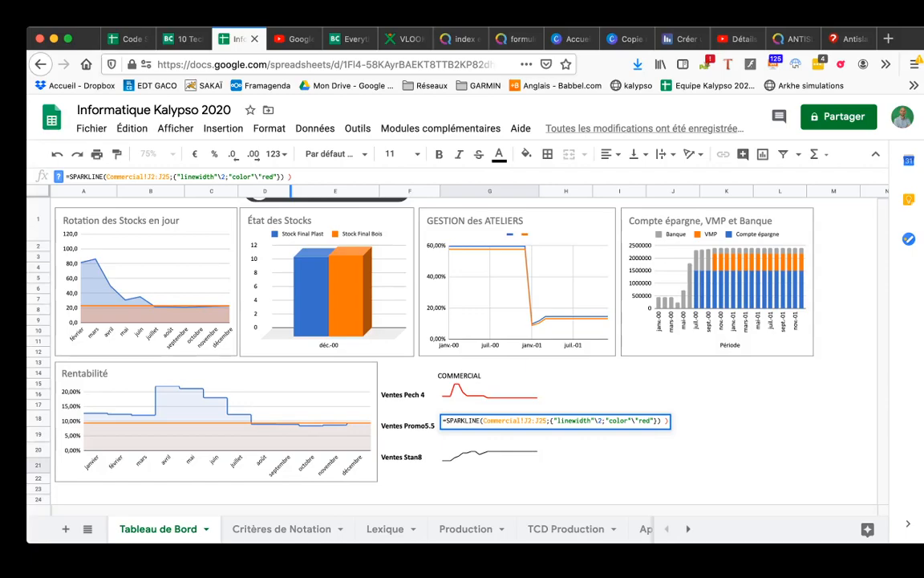
Change the color option in the Ventes Promo5.5 sparkline formula to "green".
double_click(268, 176)
left_click(268, 177)
key("BackSpace")
key("BackSpace")
key("BackSpace")
type("green")
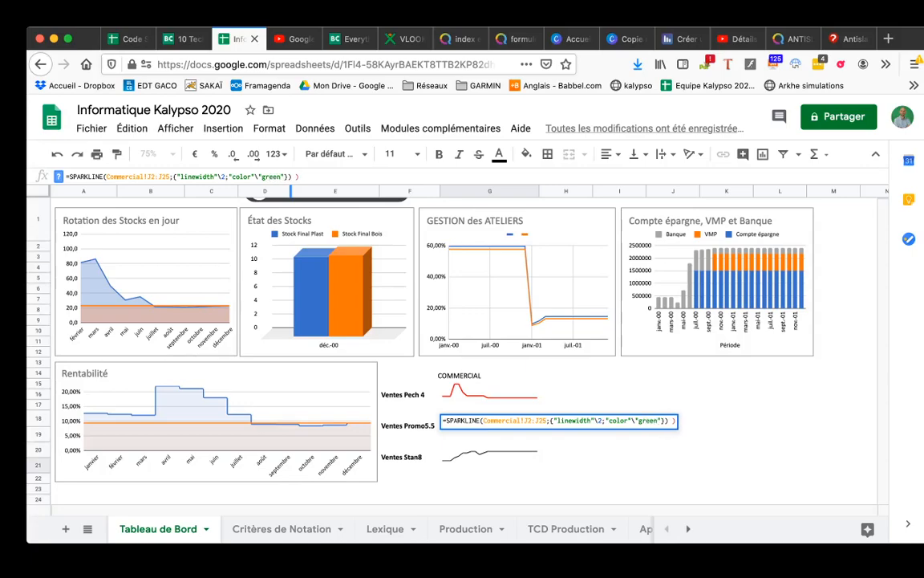
Remove the extra space and surplus closing parenthesis from the Ventes Promo5.5 sparkline formula and validate it.
key("Right")
key("Right")
key("Right")
key("BackSpace")
key("Return")
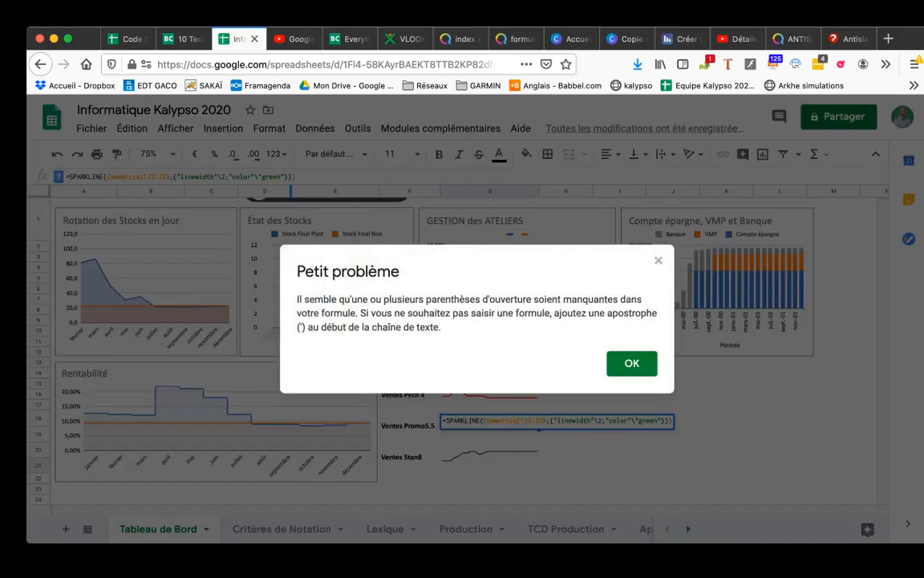
key("Return")
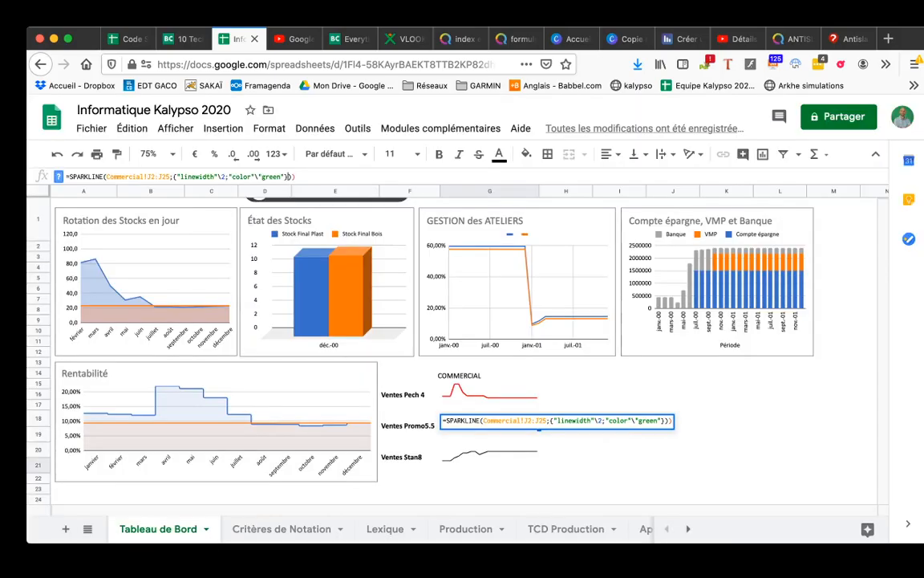
key("Delete")
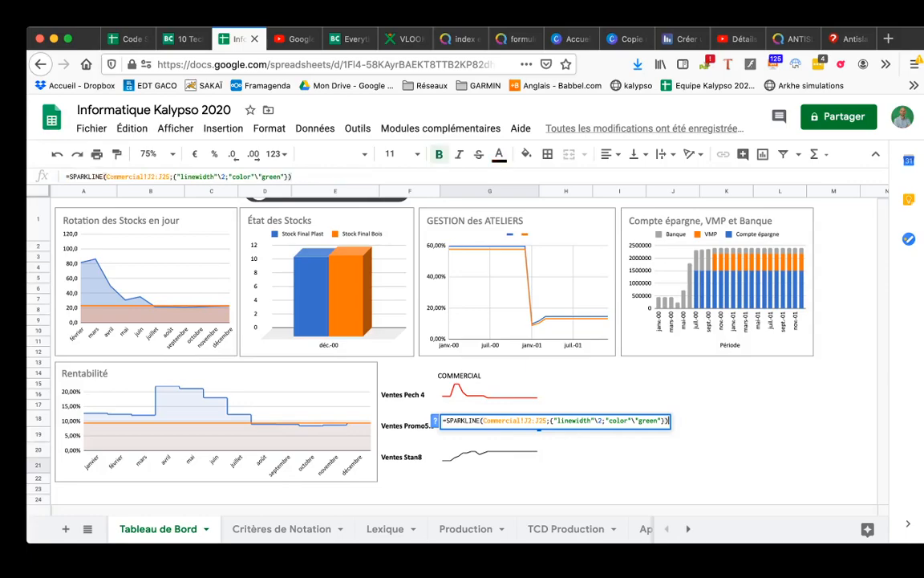
key("Return")
Copy the options {"linewidth"\2;"color"\"green"} from the Ventes Promo5.5 sparkline formula into the Ventes Stan8 formula after its range.
left_click(489, 457)
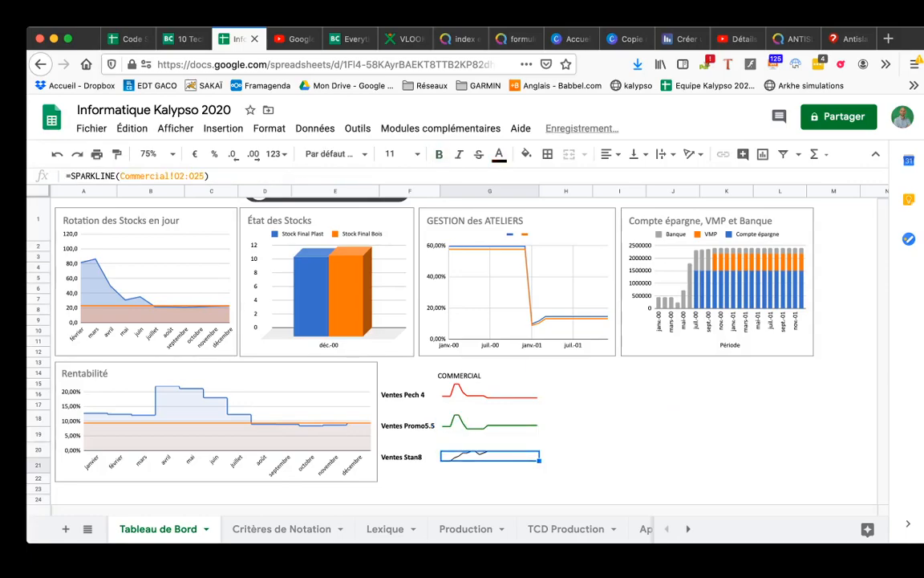
key("Up")
key("Up")
key("Return")
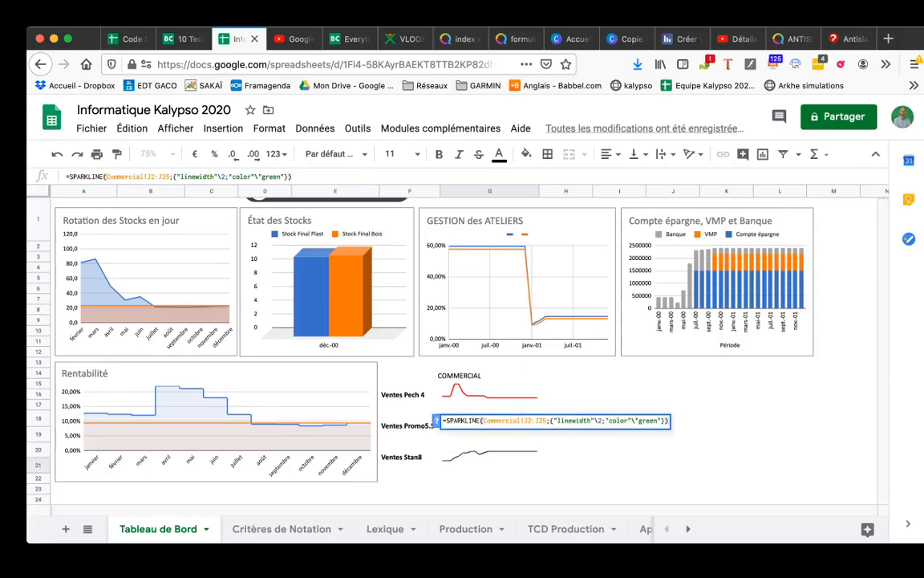
left_click(233, 177)
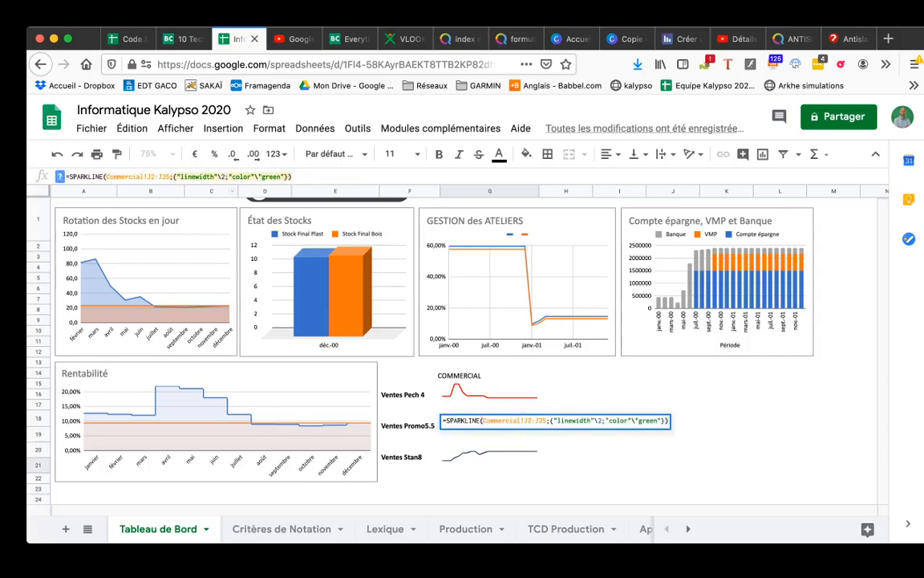
key("Return")
key("Down")
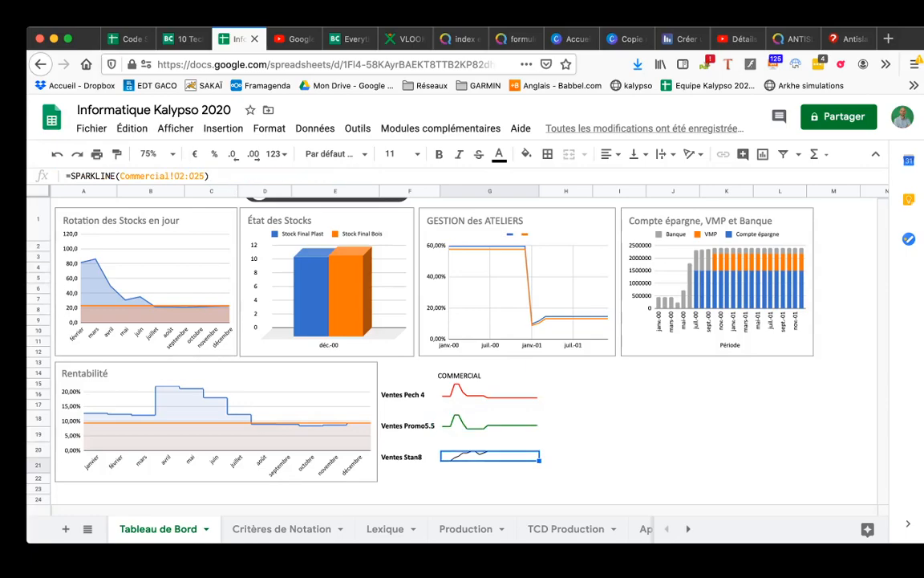
key("Return")
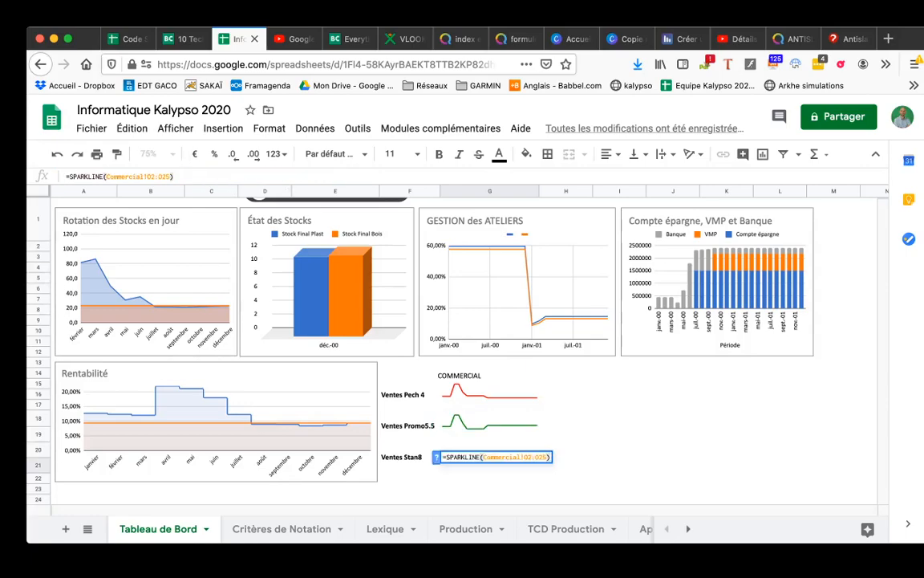
left_click(171, 177)
type(";{\"linewidth\"\\2;\"color\"\\\"green\"}")
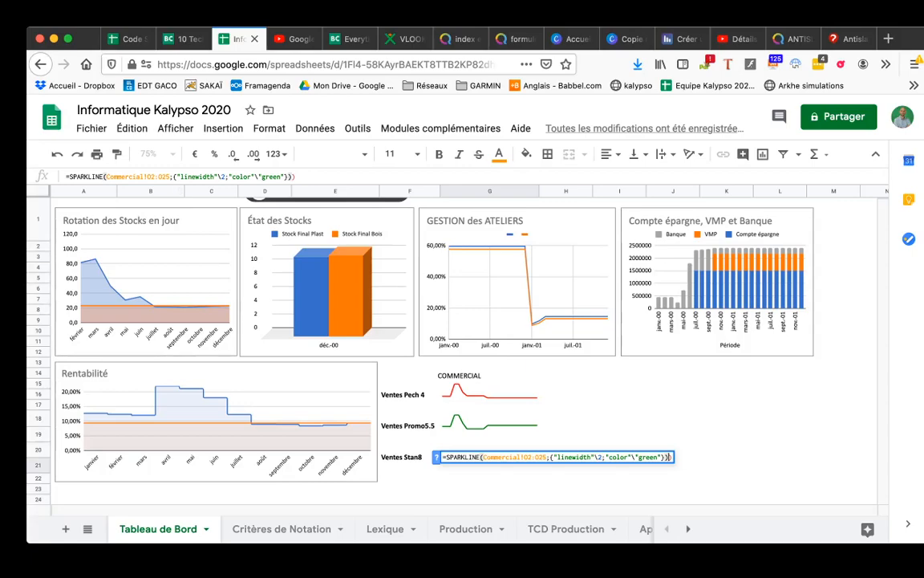
Remove the surplus closing parenthesis from the Ventes Stan8 sparkline formula and set its color option to "pink".
key("BackSpace")
double_click(641, 456)
left_click(647, 456)
left_click(658, 456)
key("BackSpace")
key("BackSpace")
key("BackSpace")
key("BackSpace")
key("BackSpace")
type("pink")
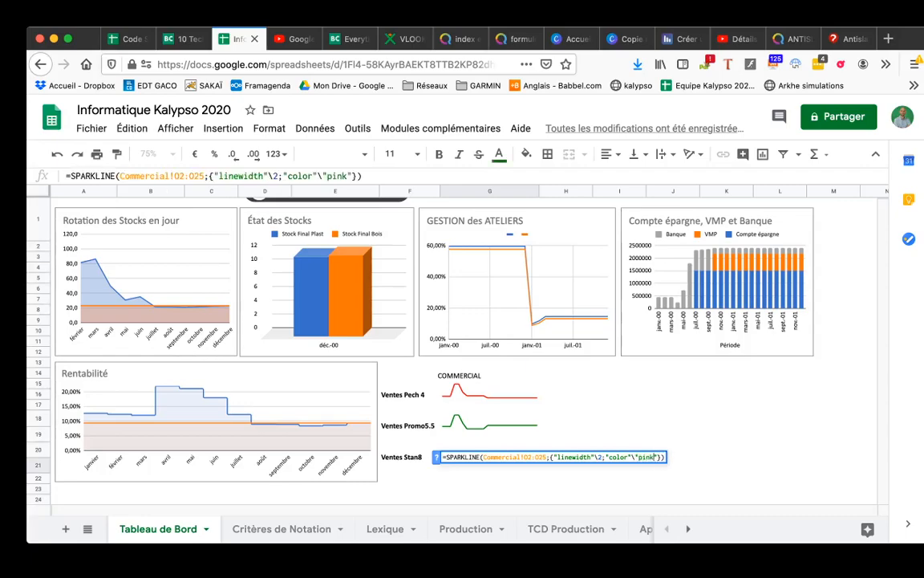
key("Return")
left_click(619, 466)
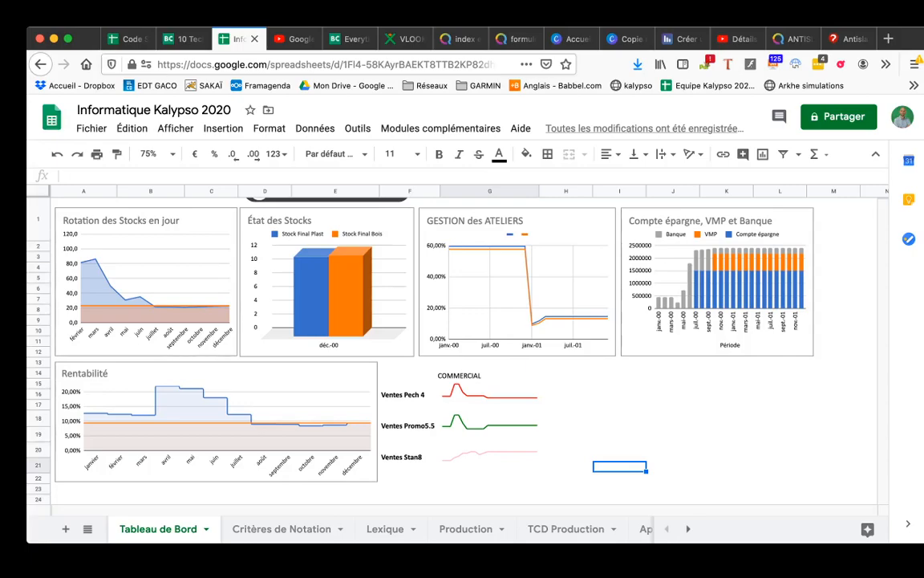
Open the Commercial sheet and examine the Qte Vendues Stan 8 values that feed the Ventes Stan8 sparkline.
scroll(469, 529, "right", 10)
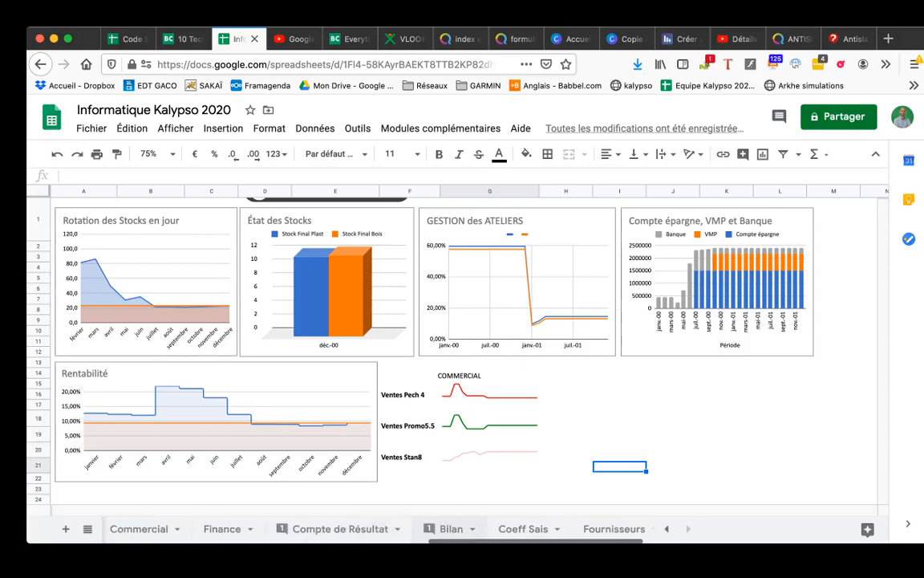
scroll(469, 530, "left", 1)
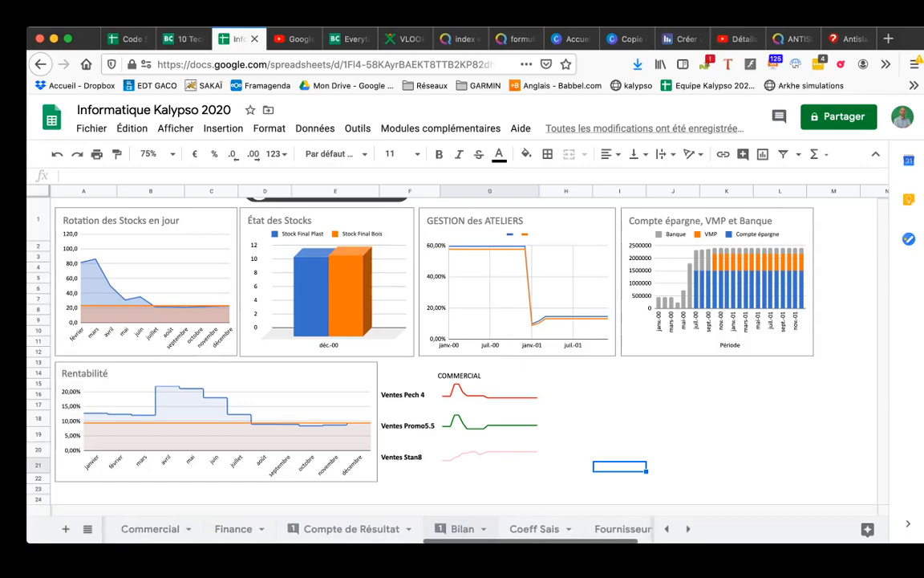
scroll(469, 529, "right", 2)
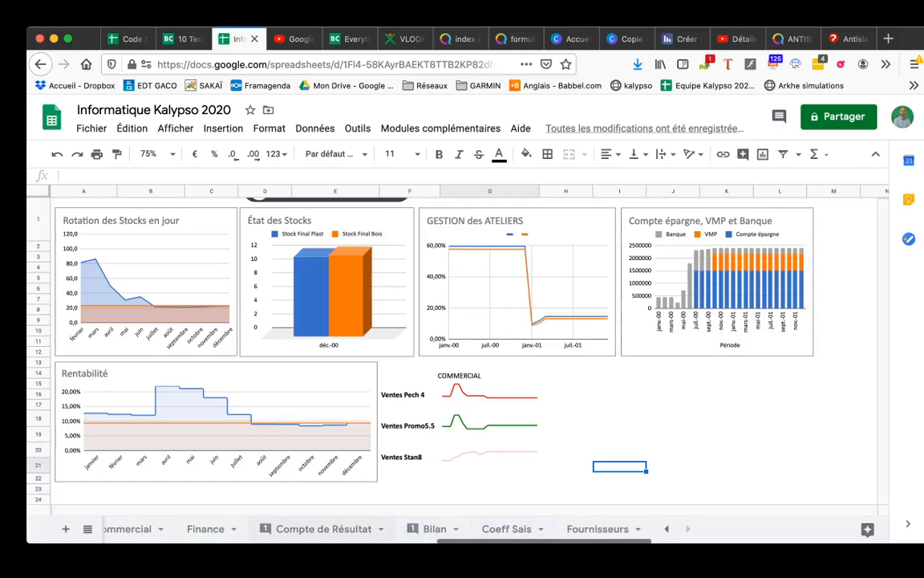
scroll(469, 530, "left", 2)
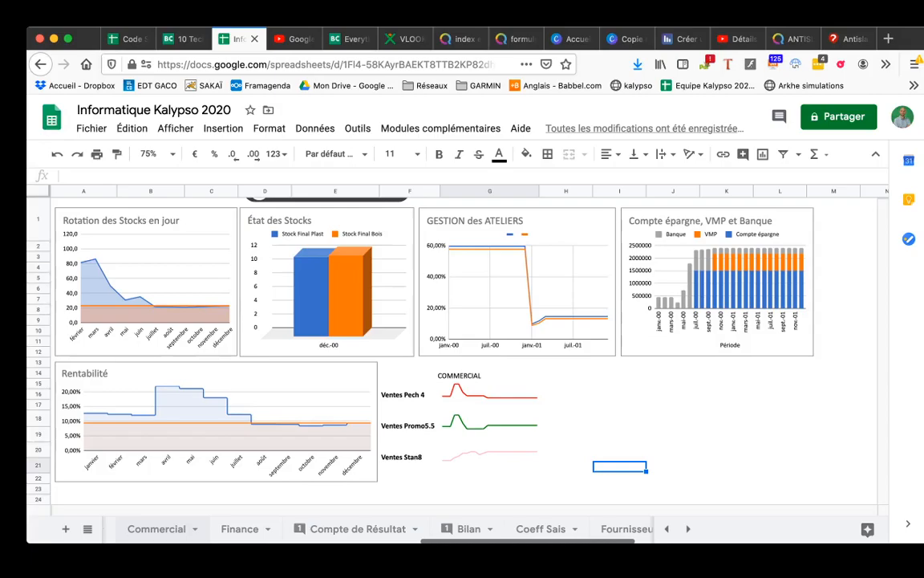
left_click(156, 529)
left_click_drag(522, 382, 522, 372)
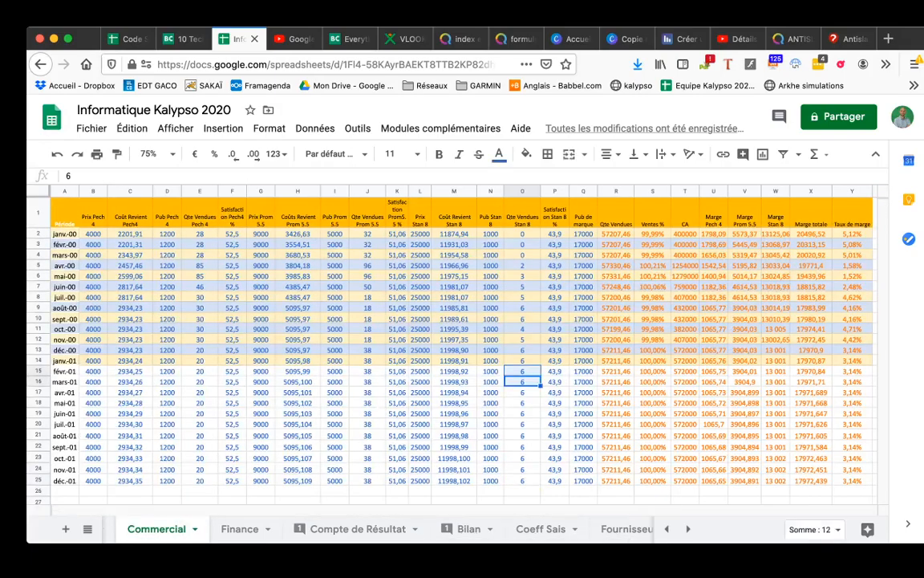
left_click(522, 414)
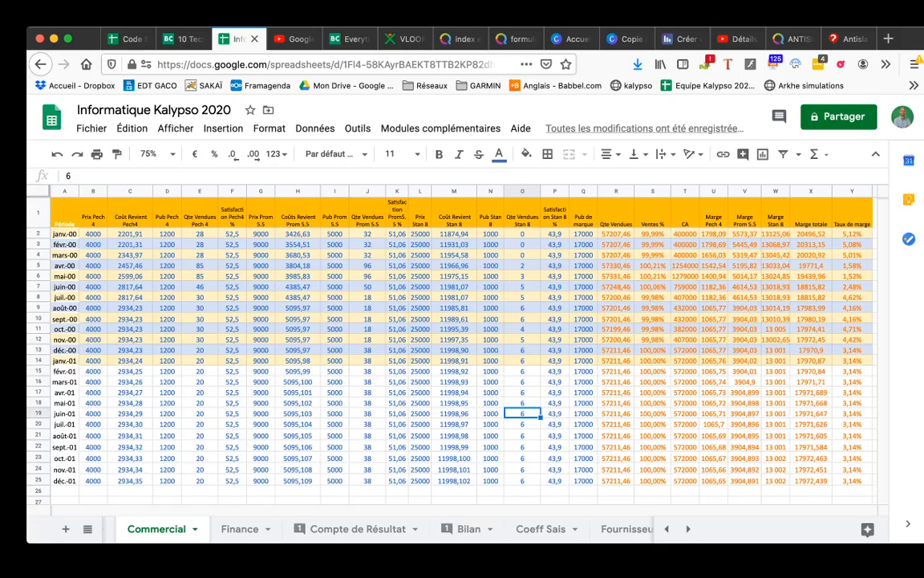
Return to the Tableau de Bord sheet and review the COMMERCIAL section with its sparklines alongside the other dashboard charts.
scroll(361, 529, "left", 10)
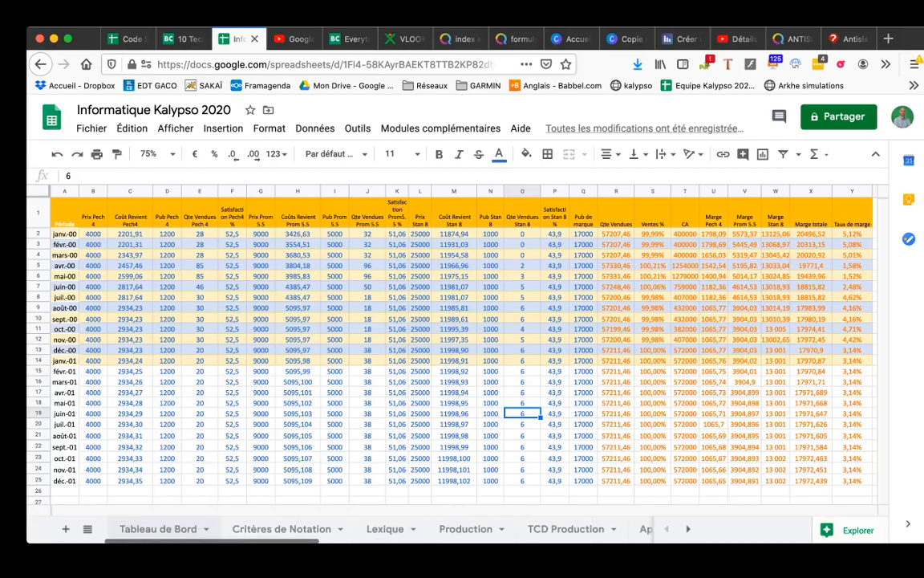
left_click(158, 528)
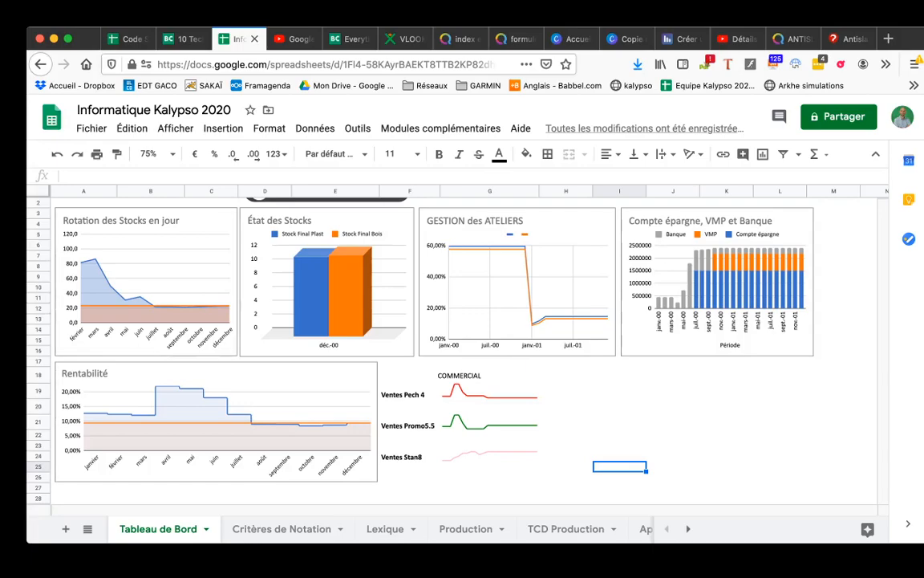
left_click(566, 405)
left_click(489, 361)
left_click(460, 375)
scroll(459, 375, "up", 1)
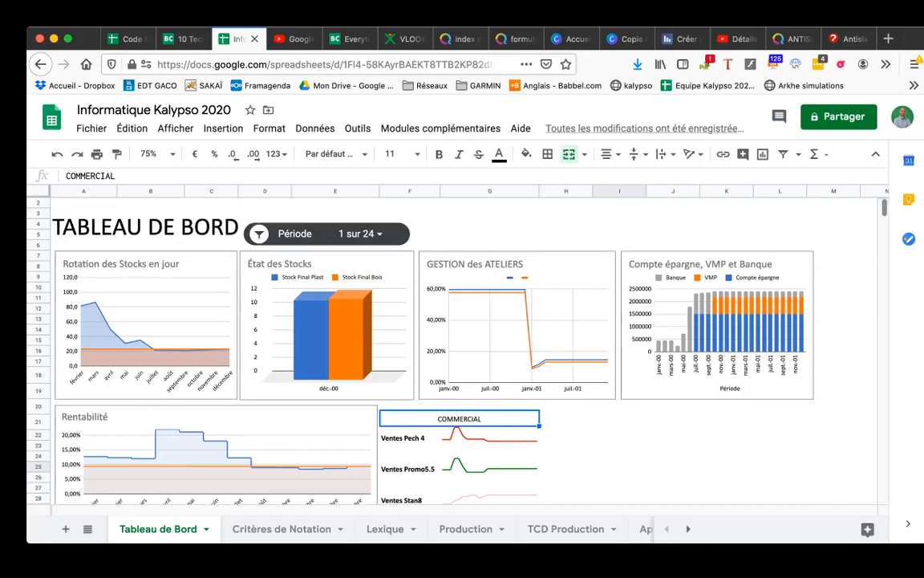
left_click(566, 477)
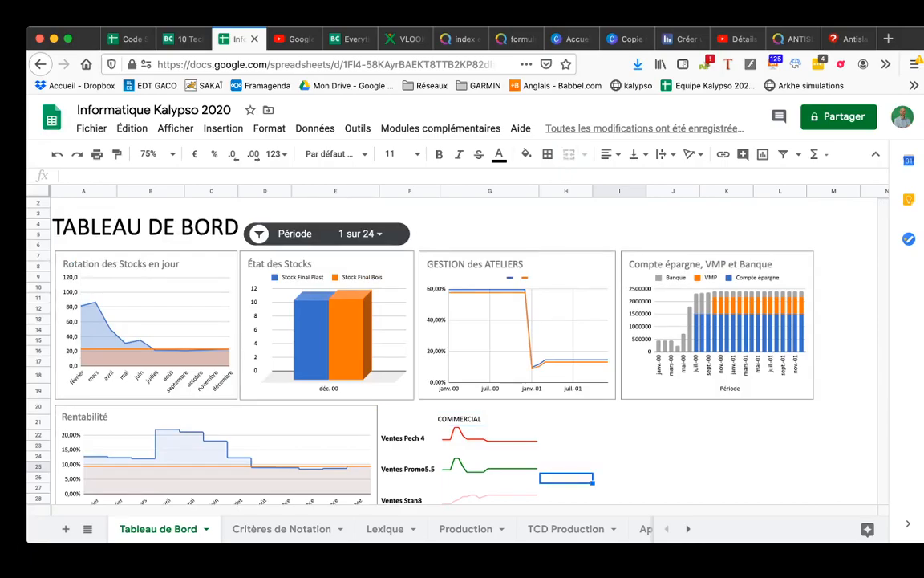